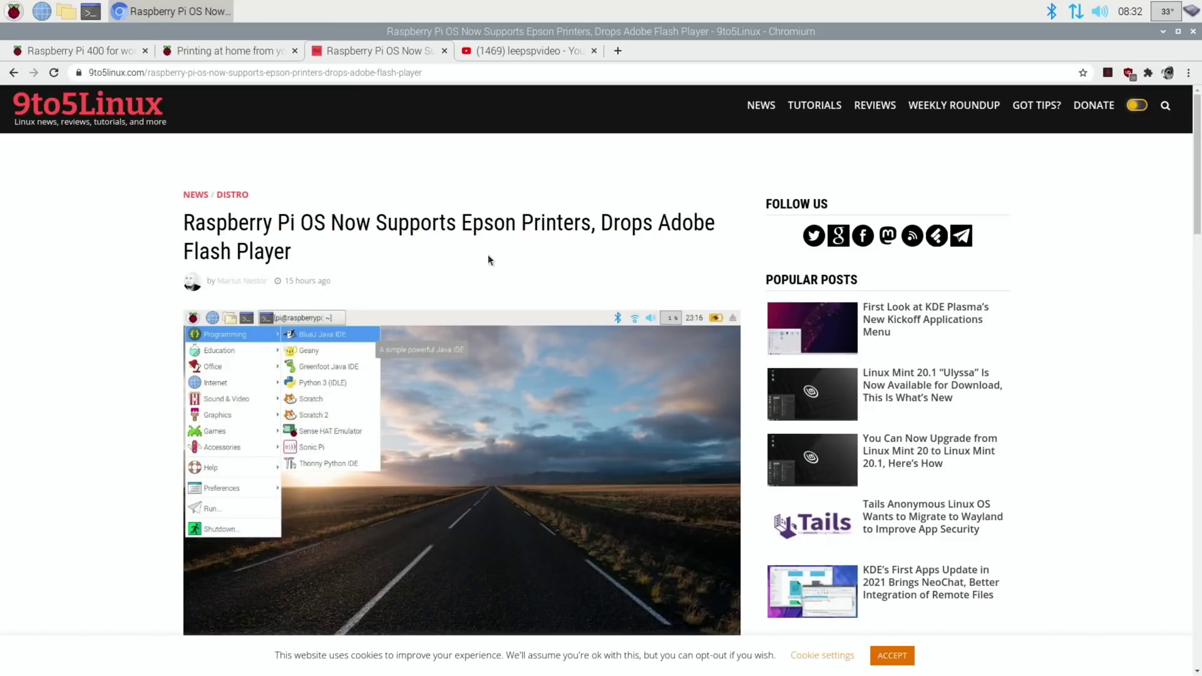
- Scroll down the 9to5Linux Raspberry Pi OS article to reach the 'official website' link
scroll(473, 277, "down", 12)
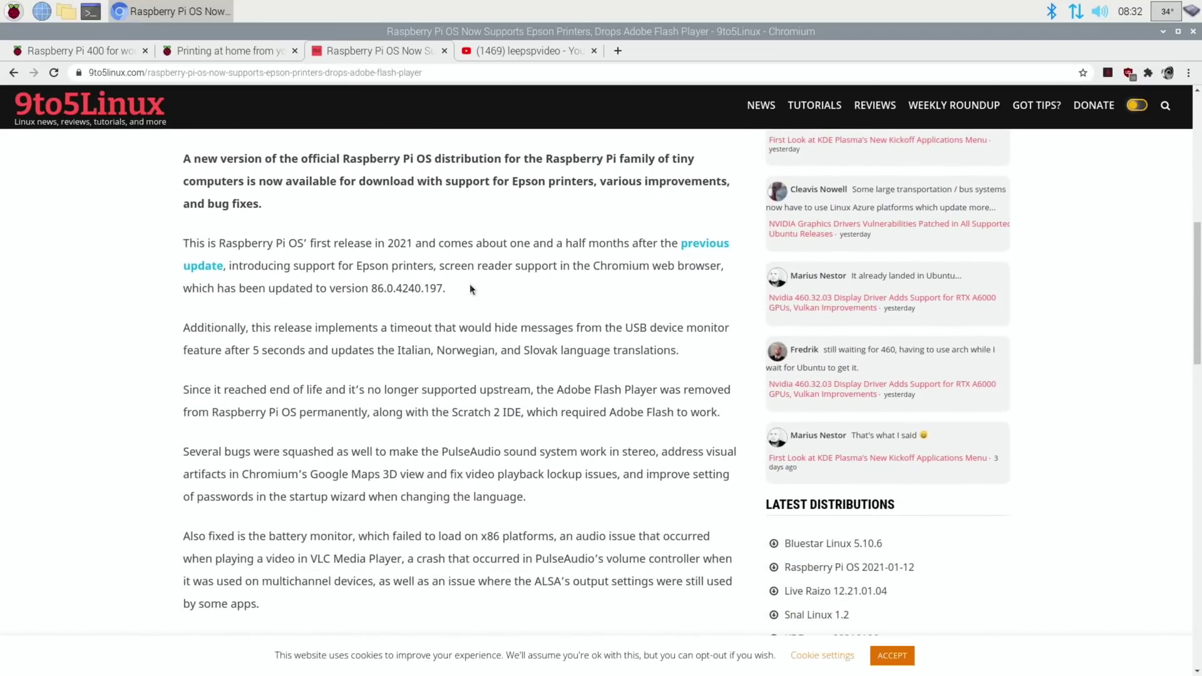
scroll(469, 284, "down", 5)
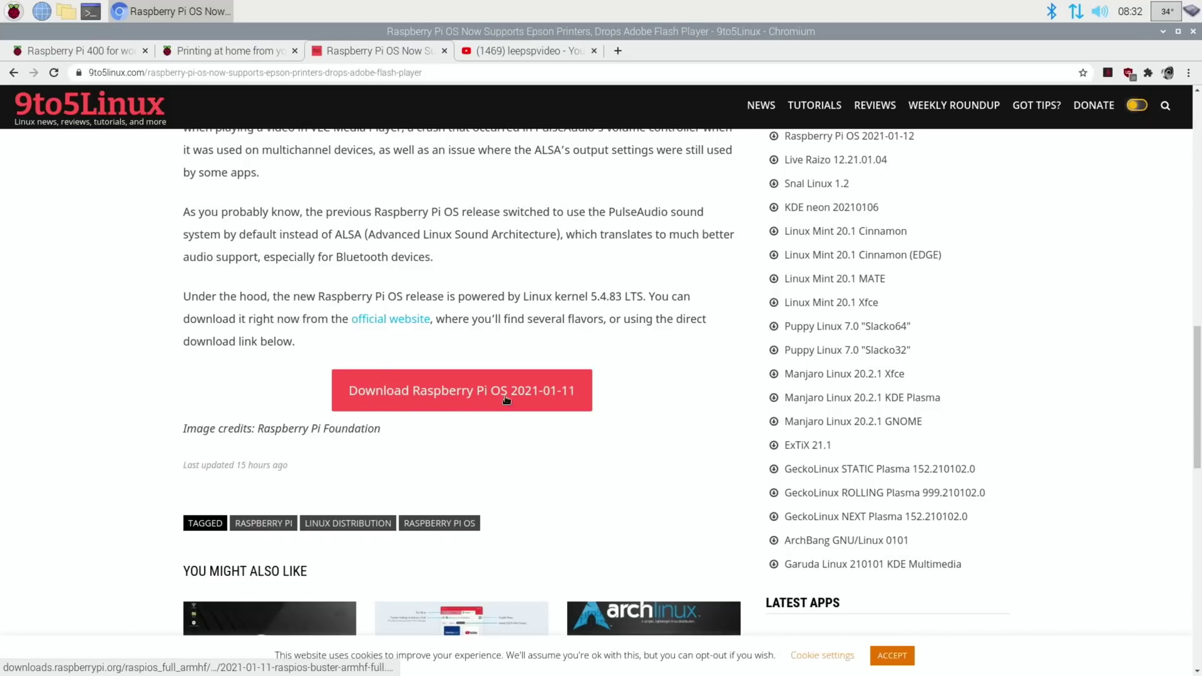
- Open raspberrypi.org in a new tab and scroll its Operating system images page to the release notes
left_click(407, 326)
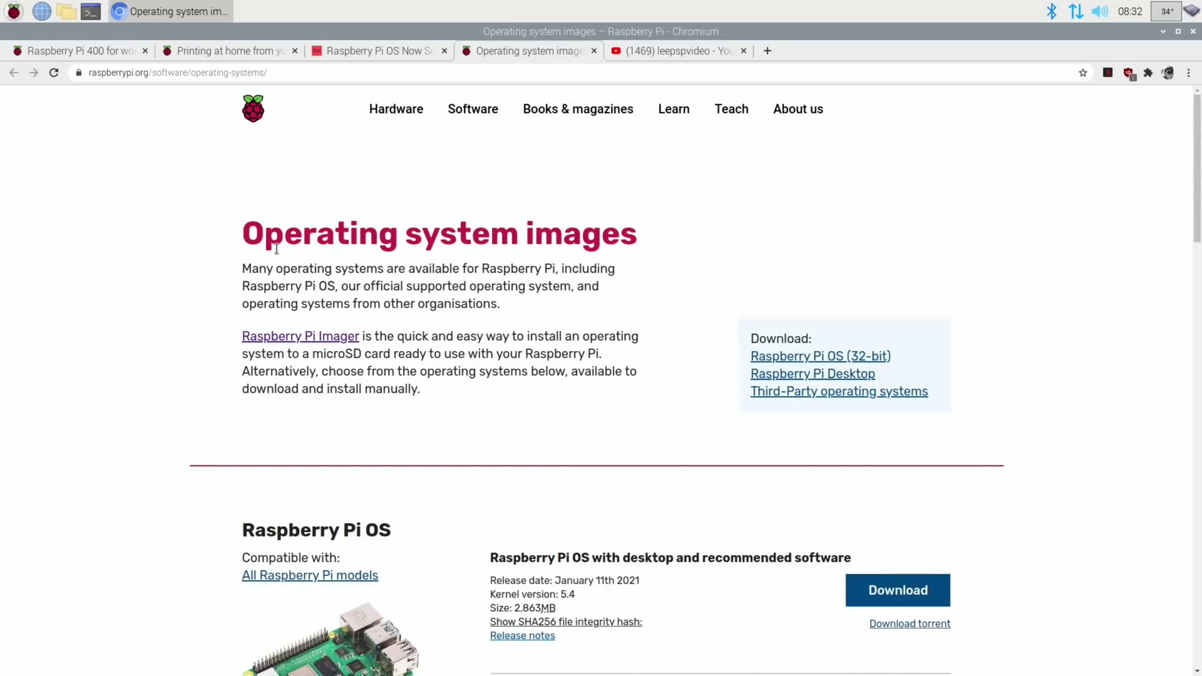
scroll(584, 389, "down", 3)
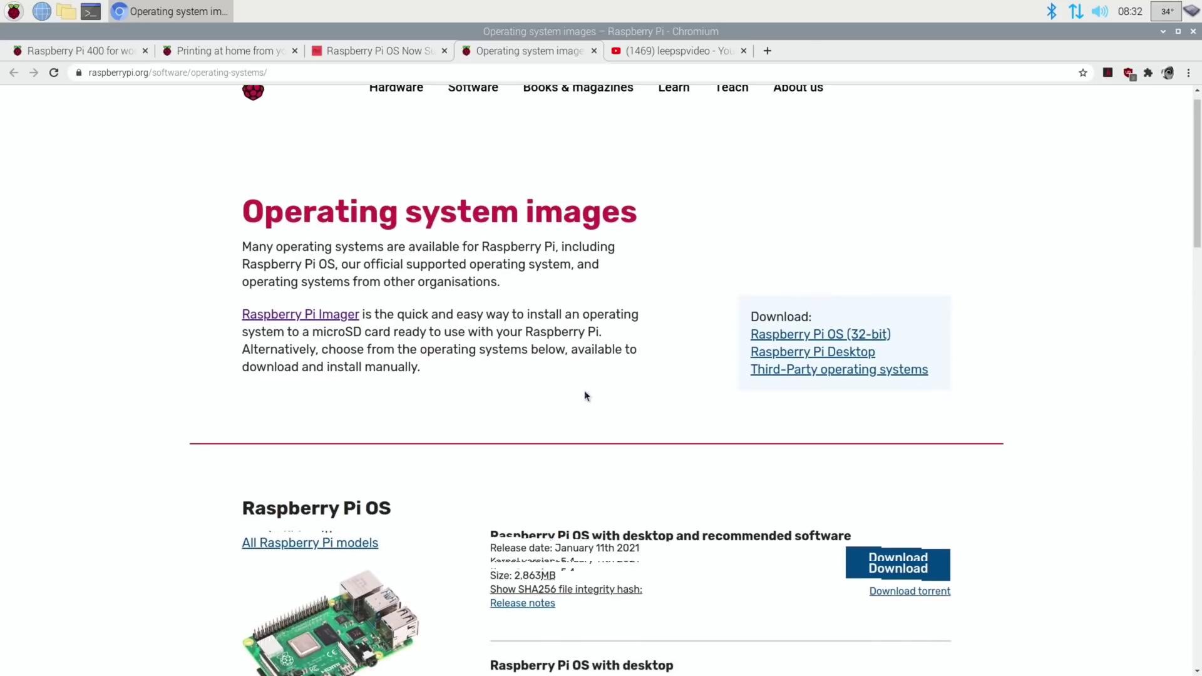
scroll(574, 379, "down", 3)
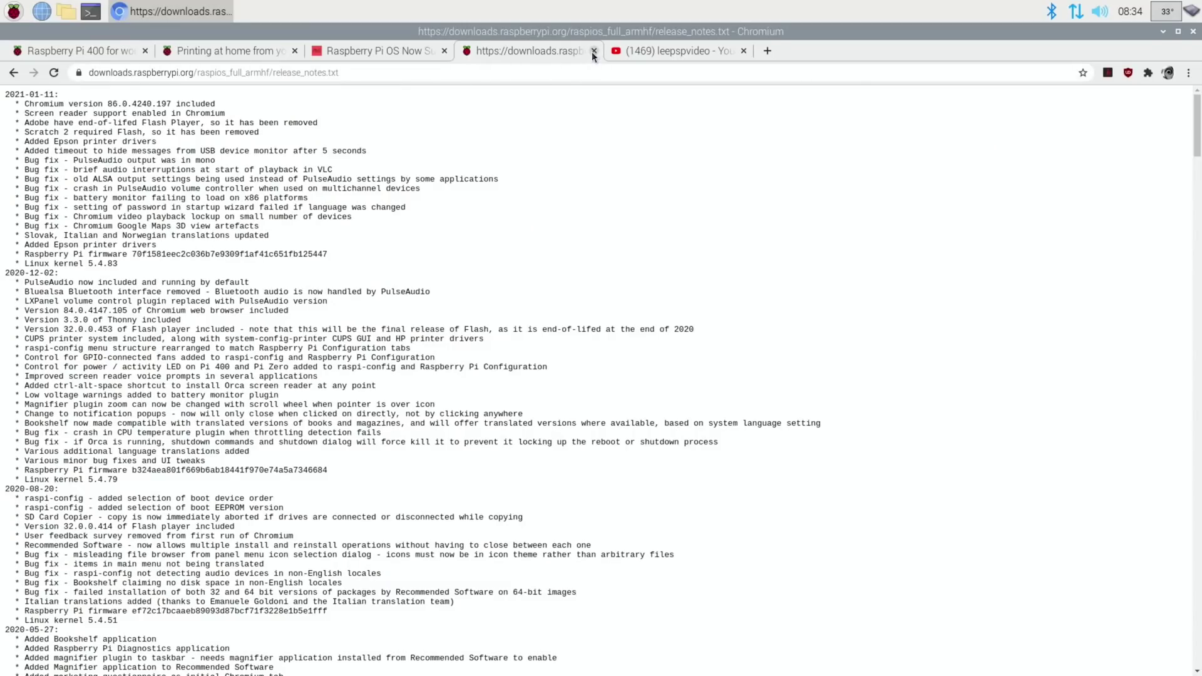
- Close the release notes tab and refresh package lists with sudo apt update in LXTerminal
left_click(593, 51)
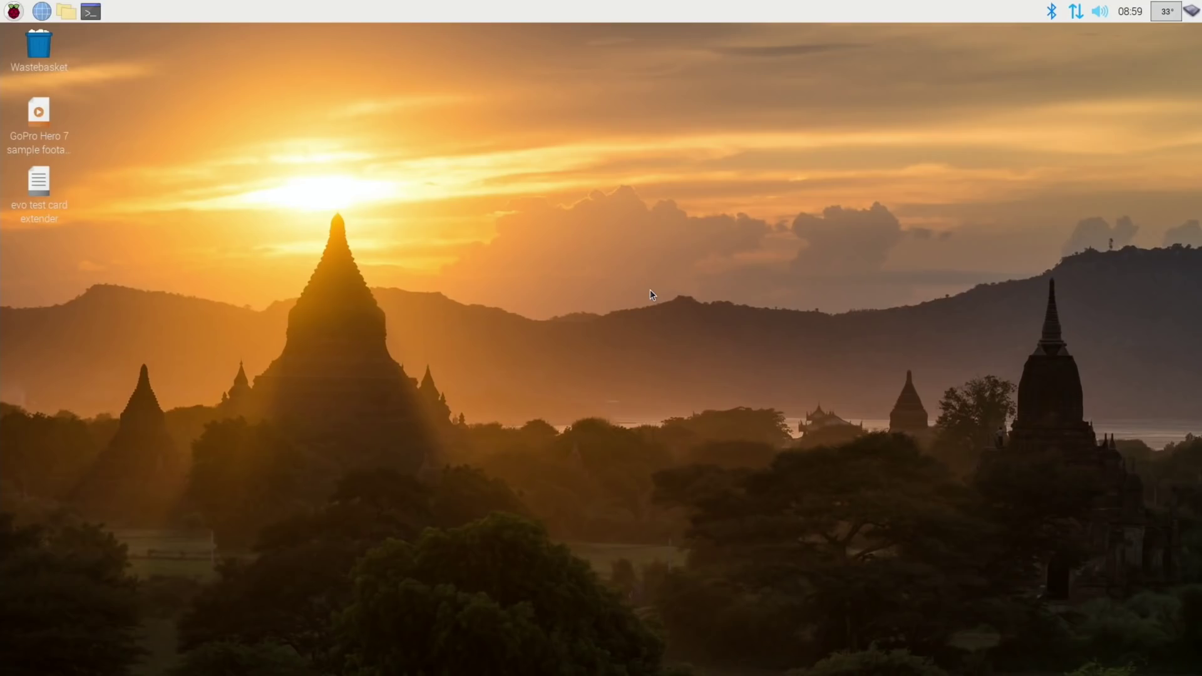
key("ctrl+alt+t")
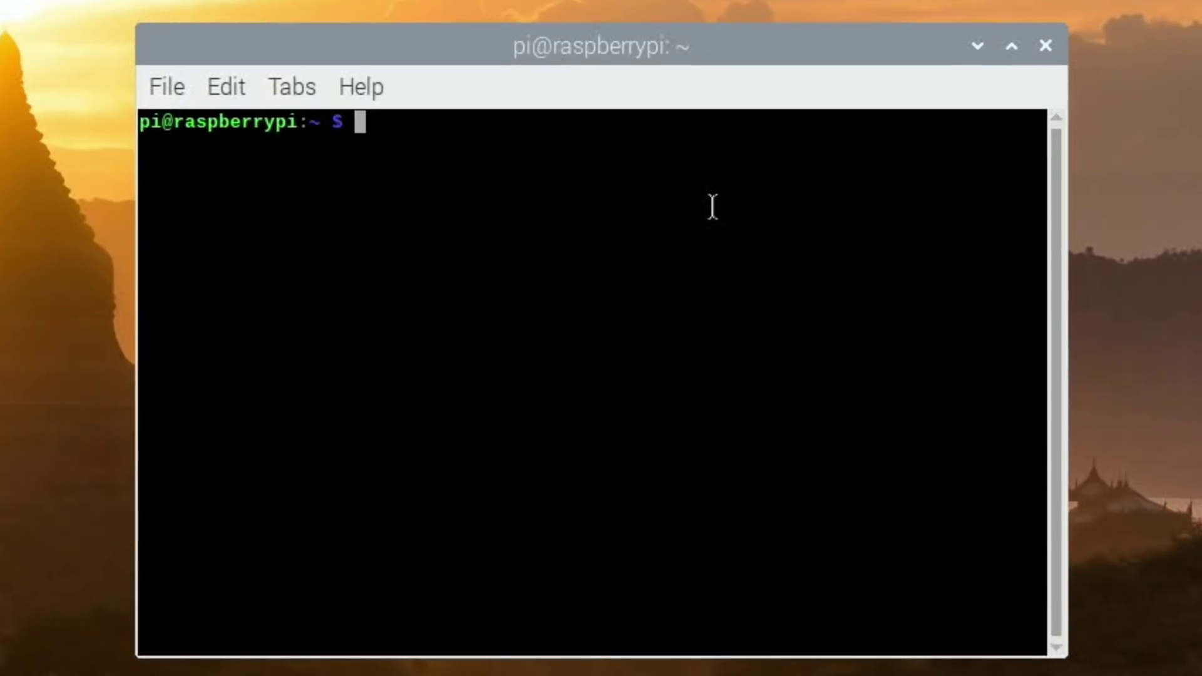
type("sudo apt update")
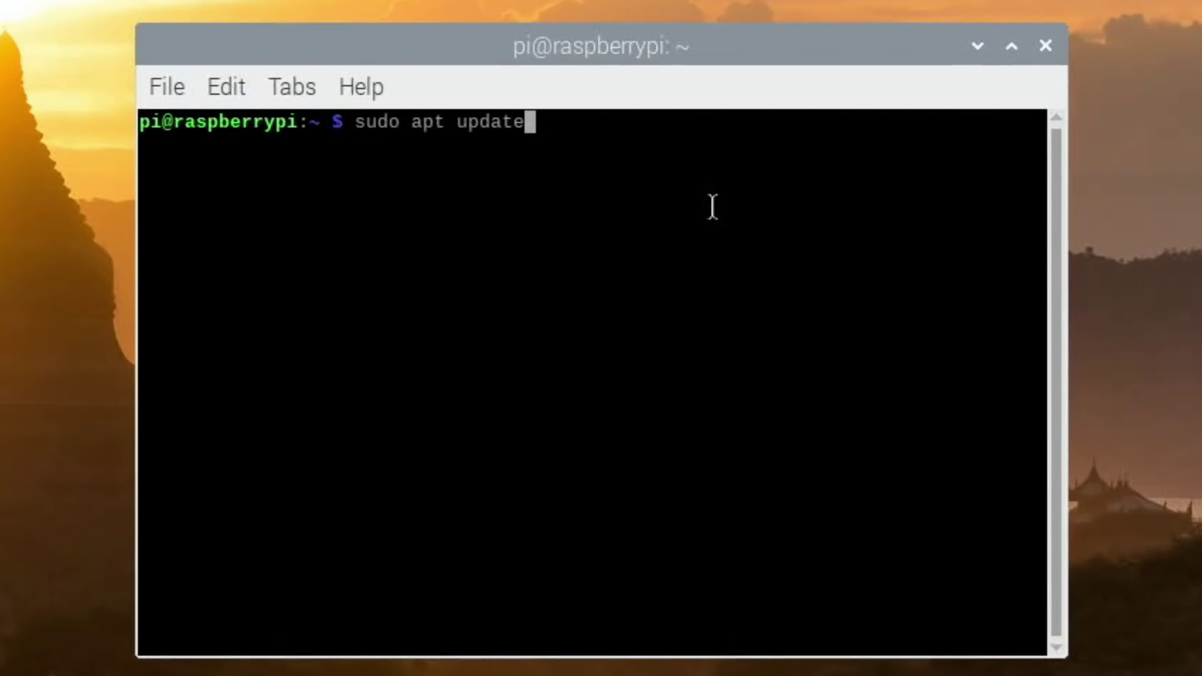
key("Return")
- Install all 108 upgrades with sudo apt full-upgrade, confirming with y, then reboot
type("sudo apt full-upgrade")
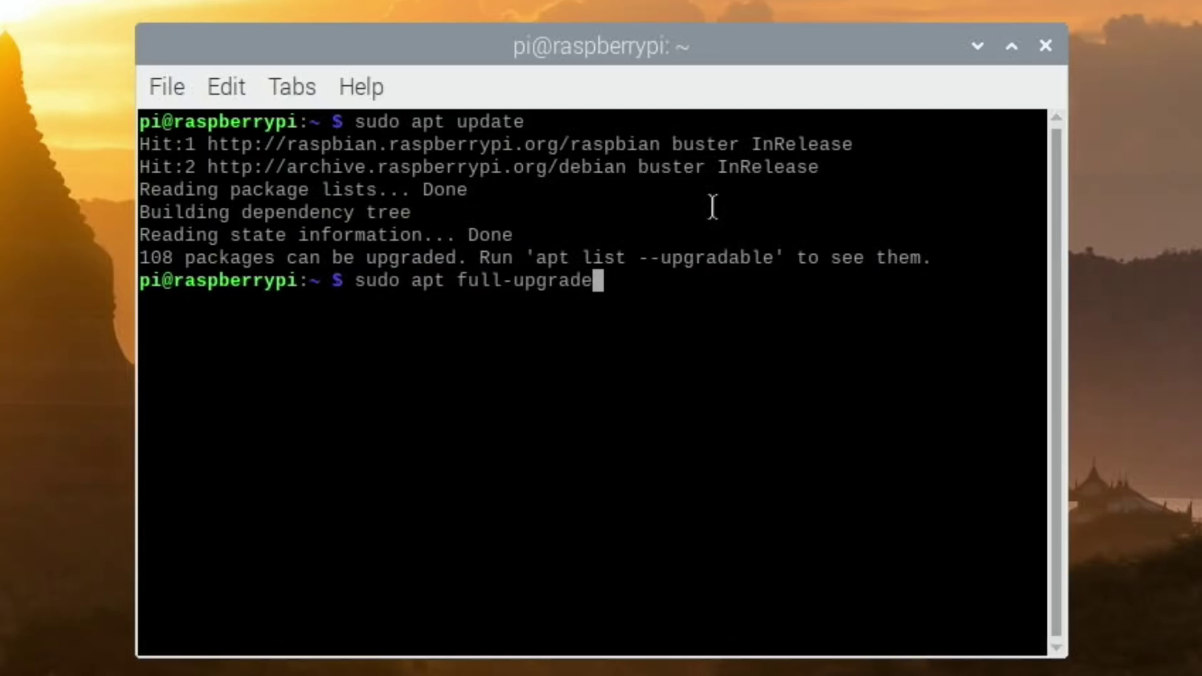
key("Return")
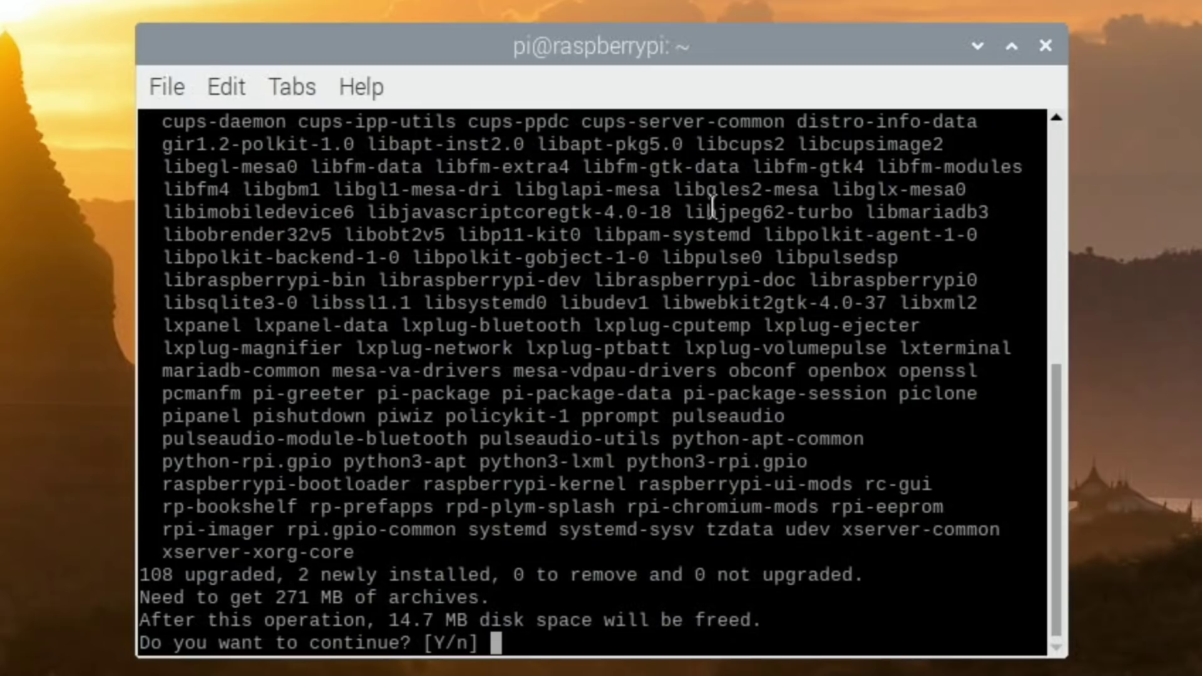
type("y")
key("Return")
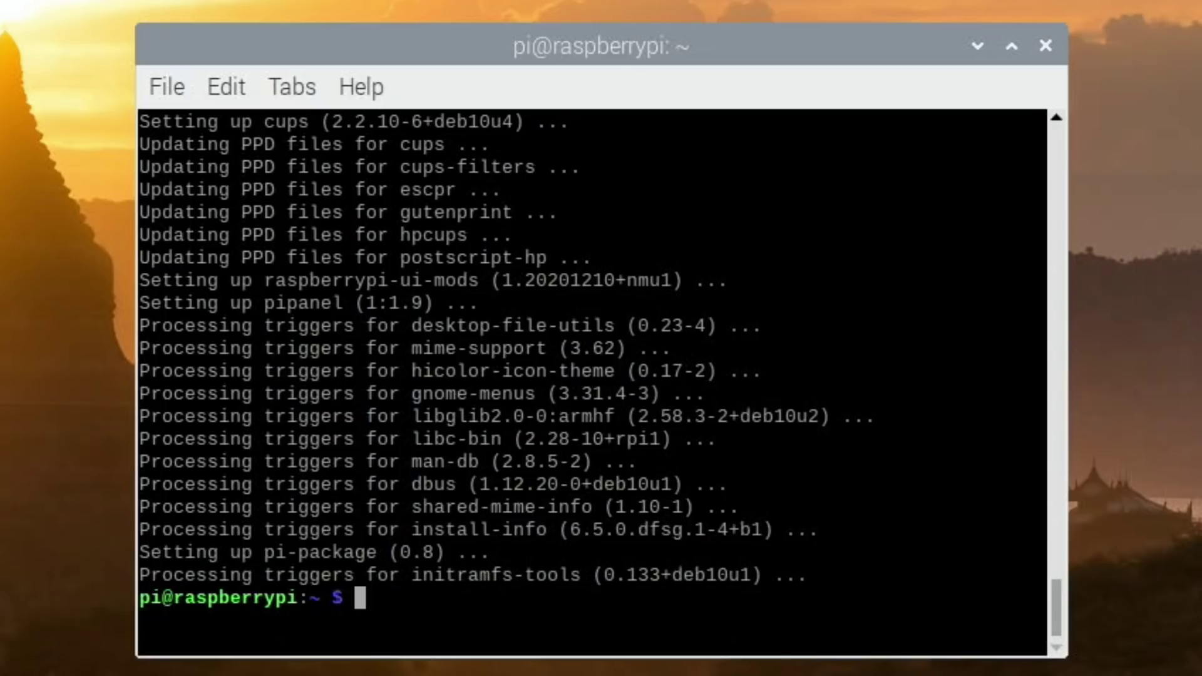
type("reboot")
key("Return")
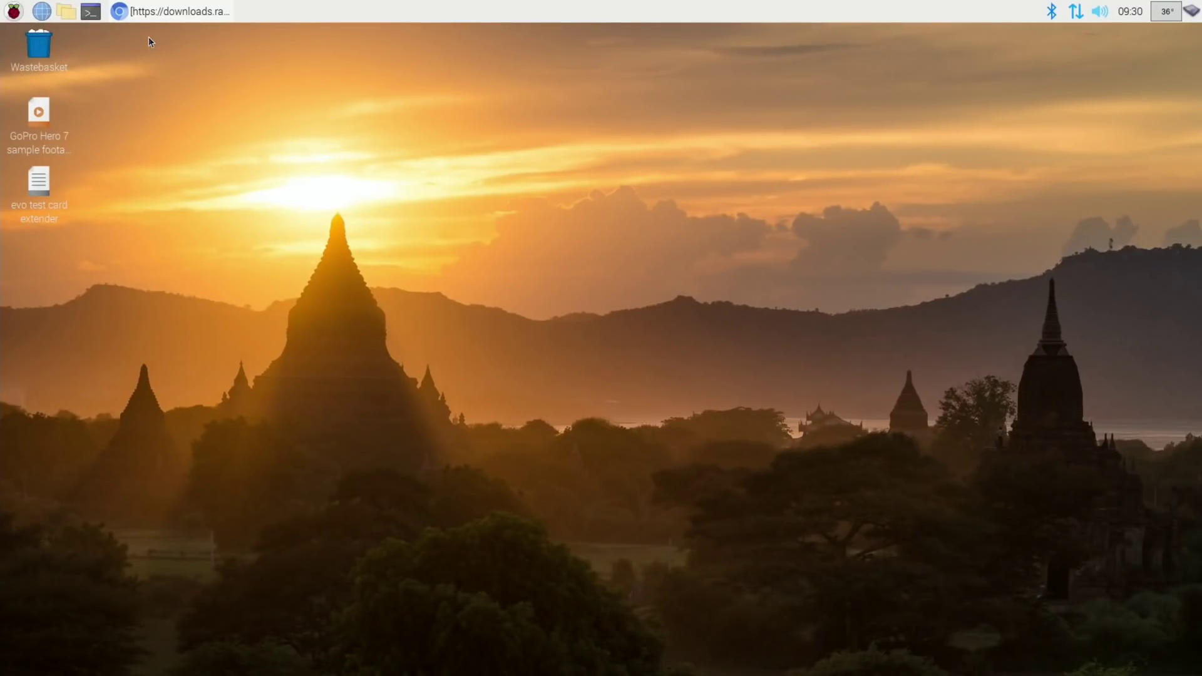
- Restore the Chromium window showing the Raspberry Pi OS release notes from the taskbar
left_click(149, 13)
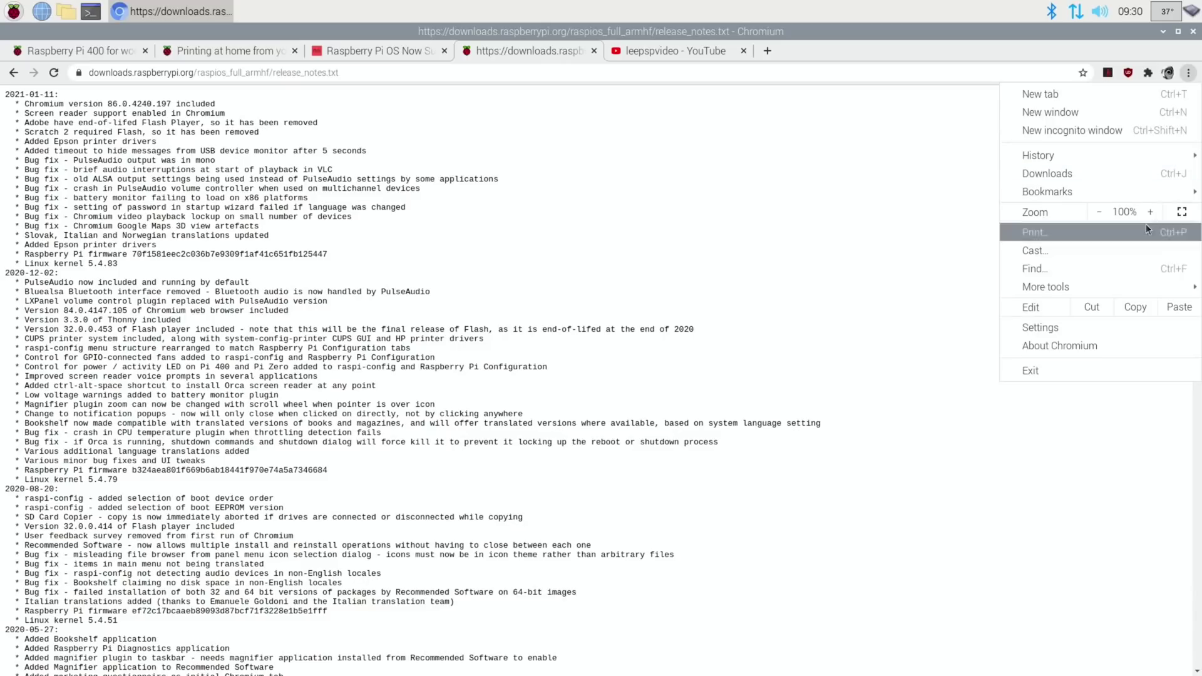
- Open About Chromium and highlight the version 86.0.4240.197 Raspbian 10 details, then clear the selection
left_click(1072, 343)
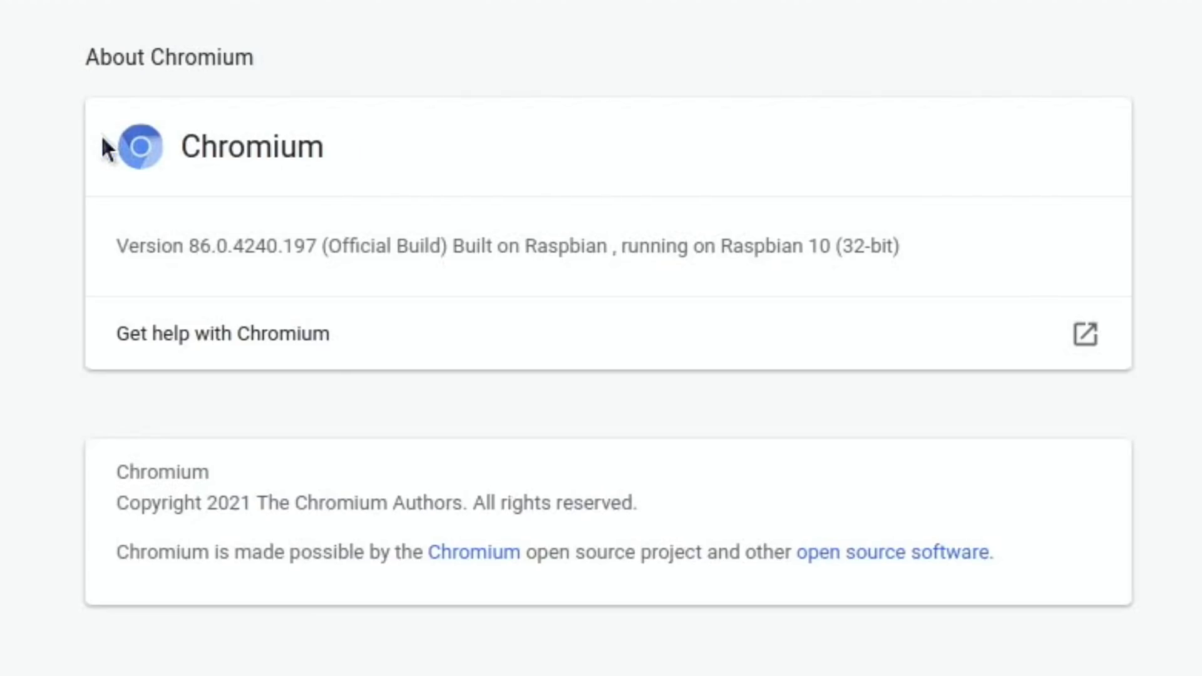
left_click_drag(107, 148, 1093, 331)
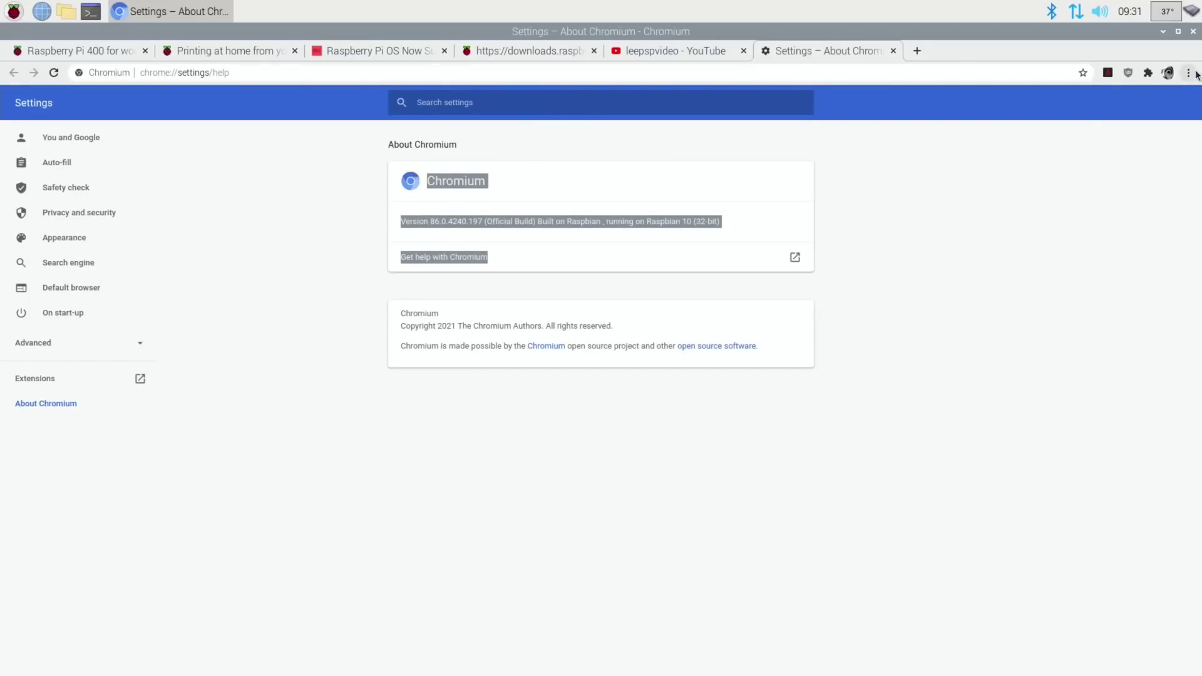
left_click(1192, 73)
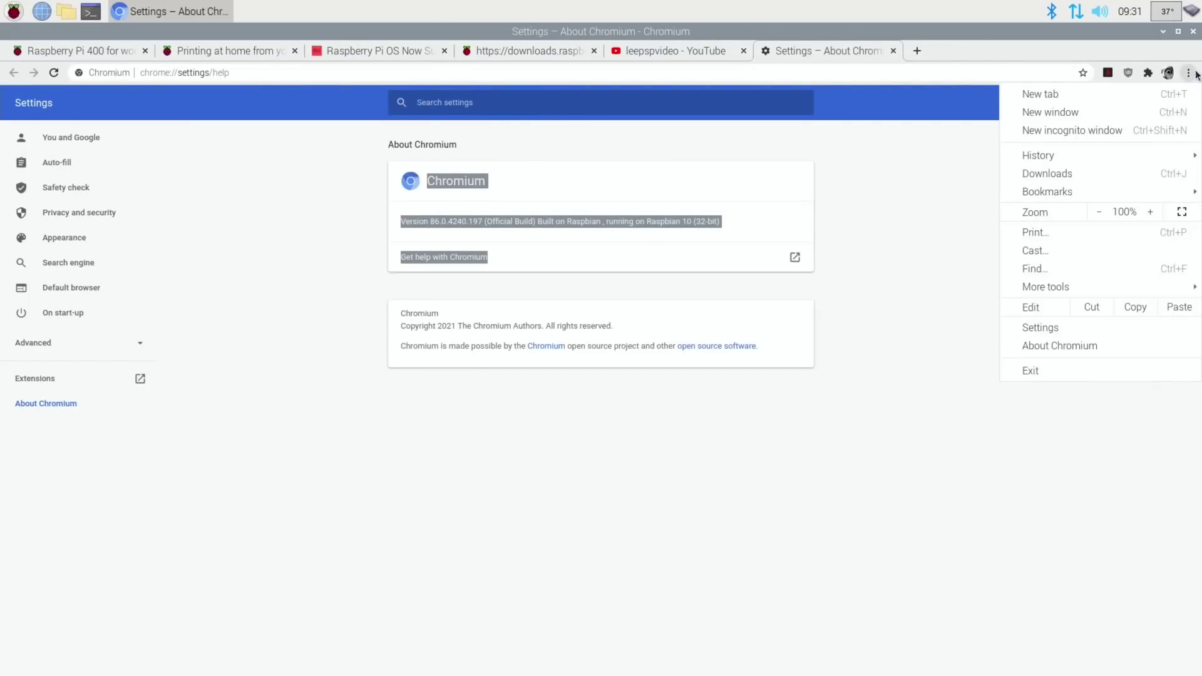
left_click(673, 215)
right_click(674, 219)
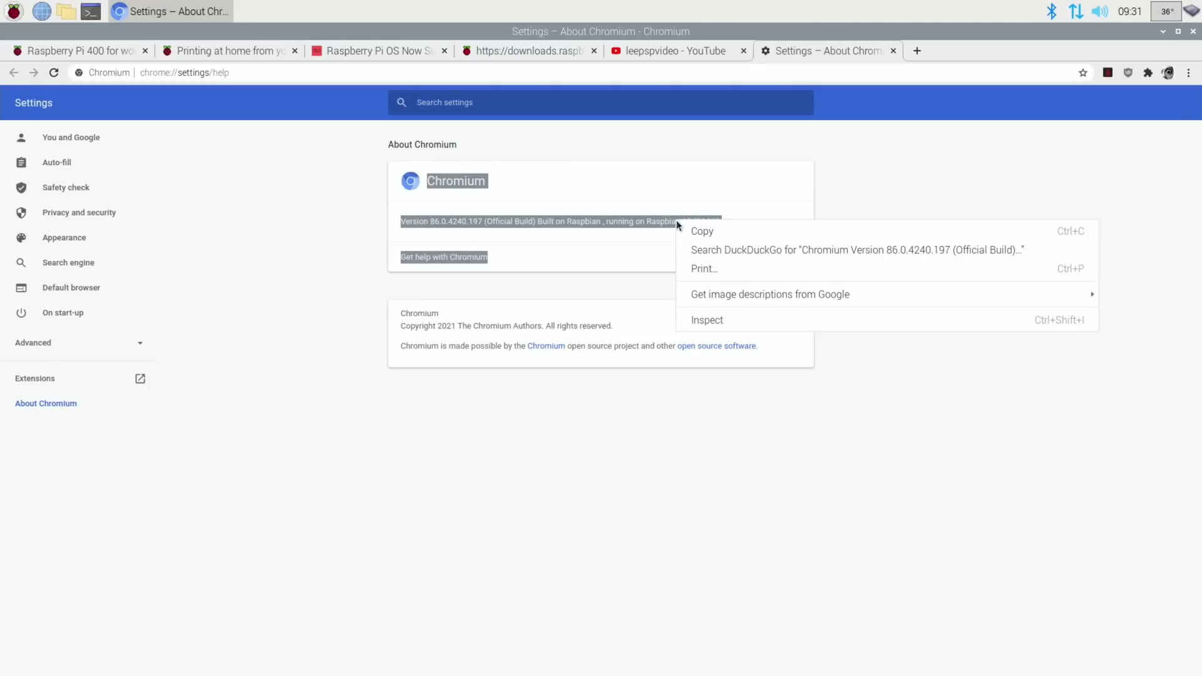
left_click(643, 426)
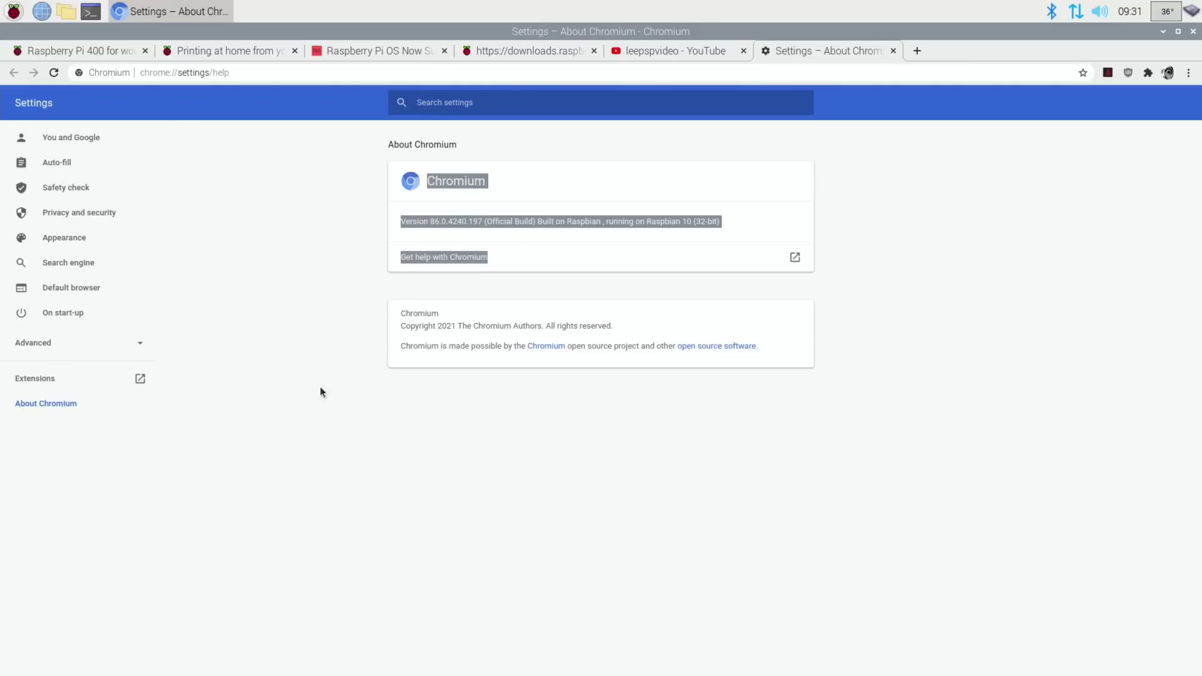
left_click(309, 261)
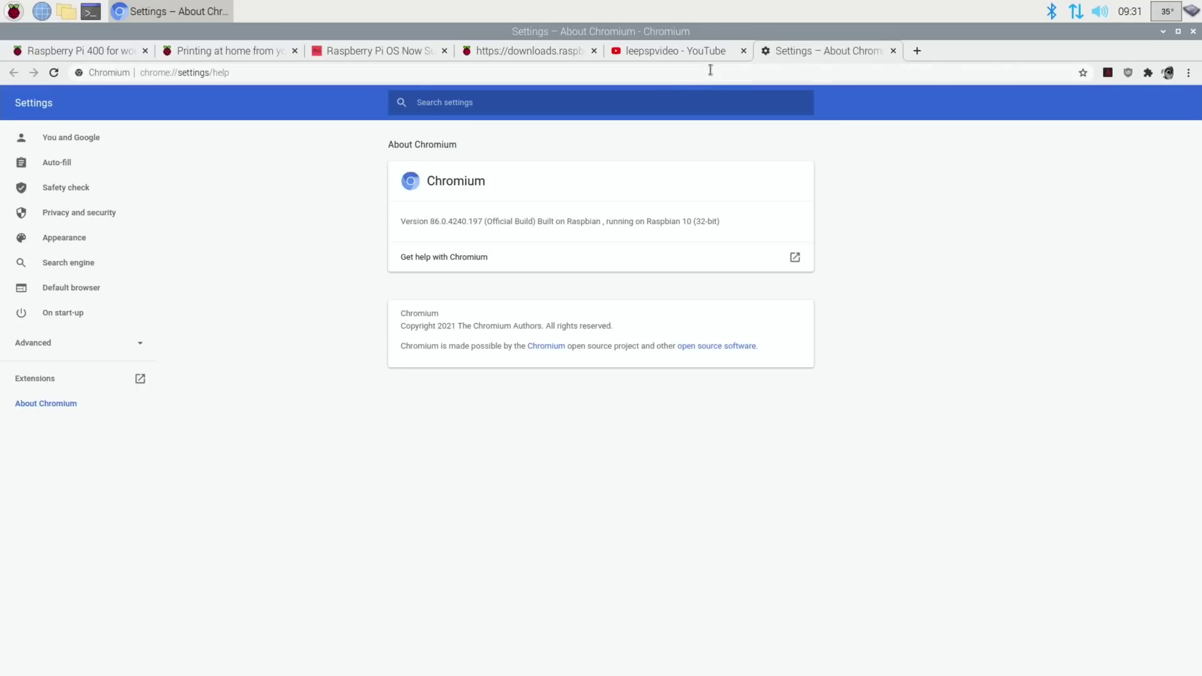
- Close the About tab, set the YouTube 4K demo clip to 1080p, and return to the release notes
left_click(892, 50)
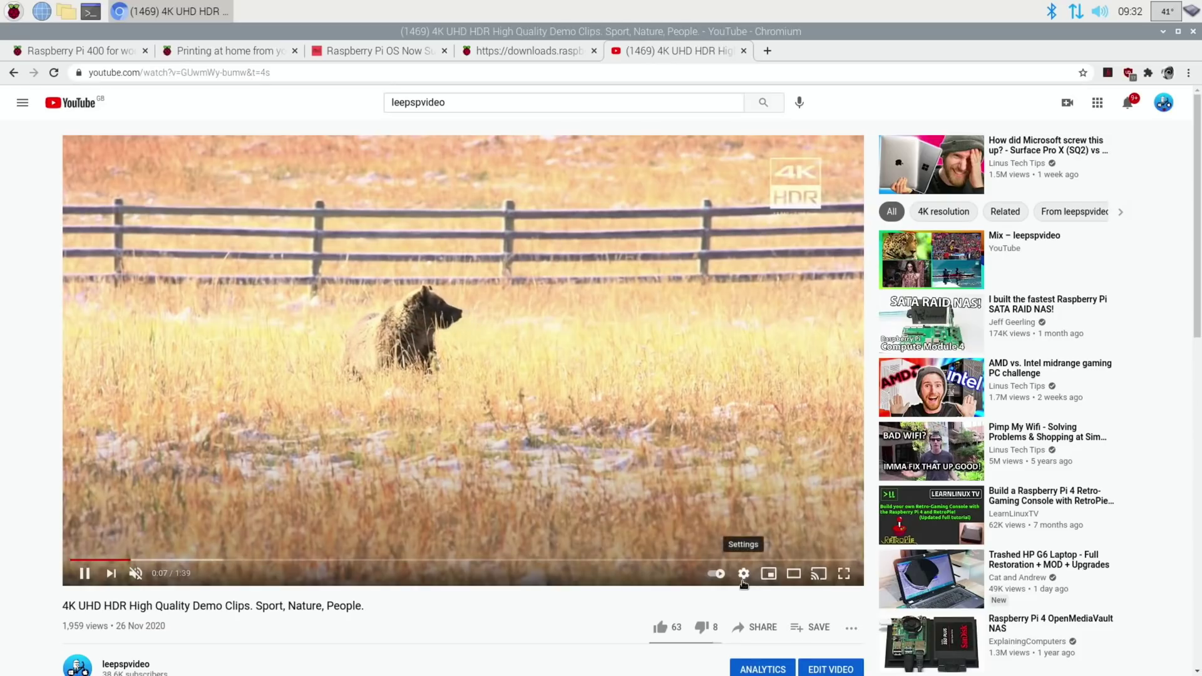
left_click(743, 574)
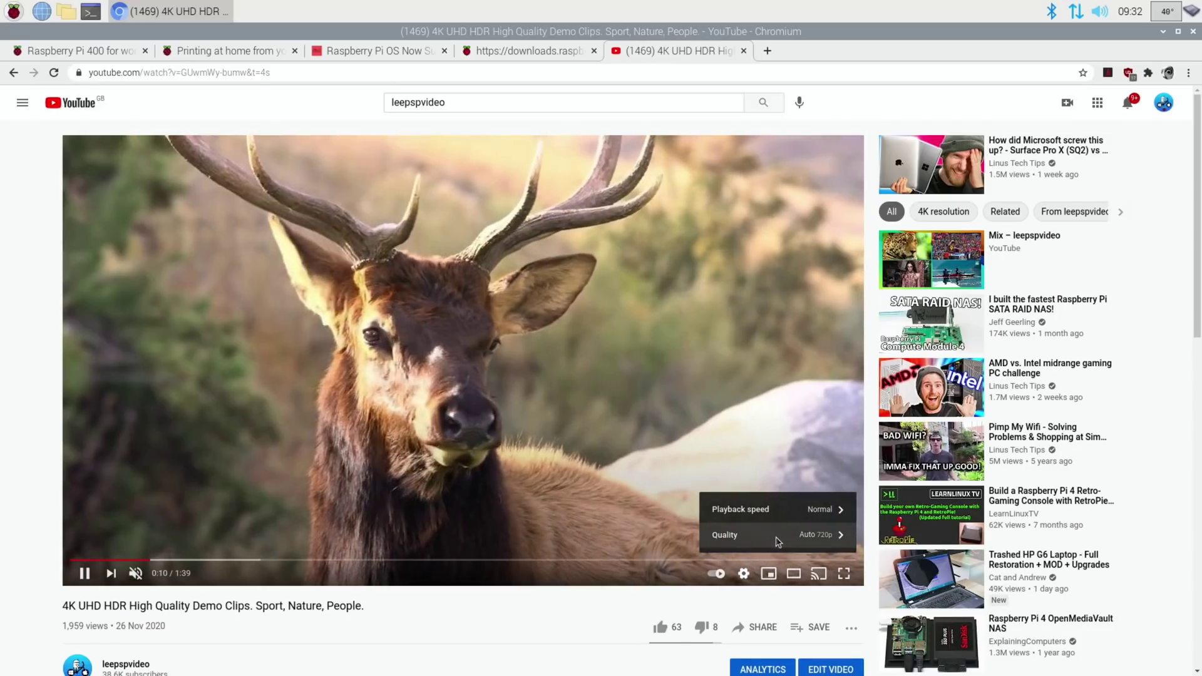
left_click(776, 537)
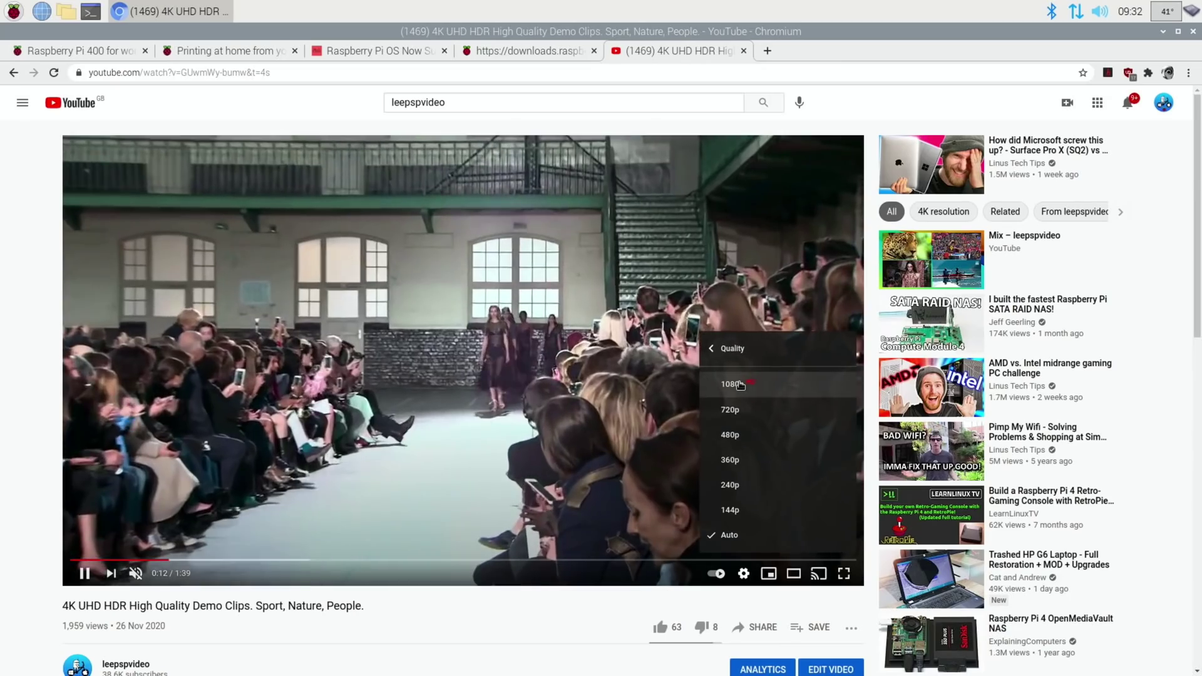
left_click(740, 383)
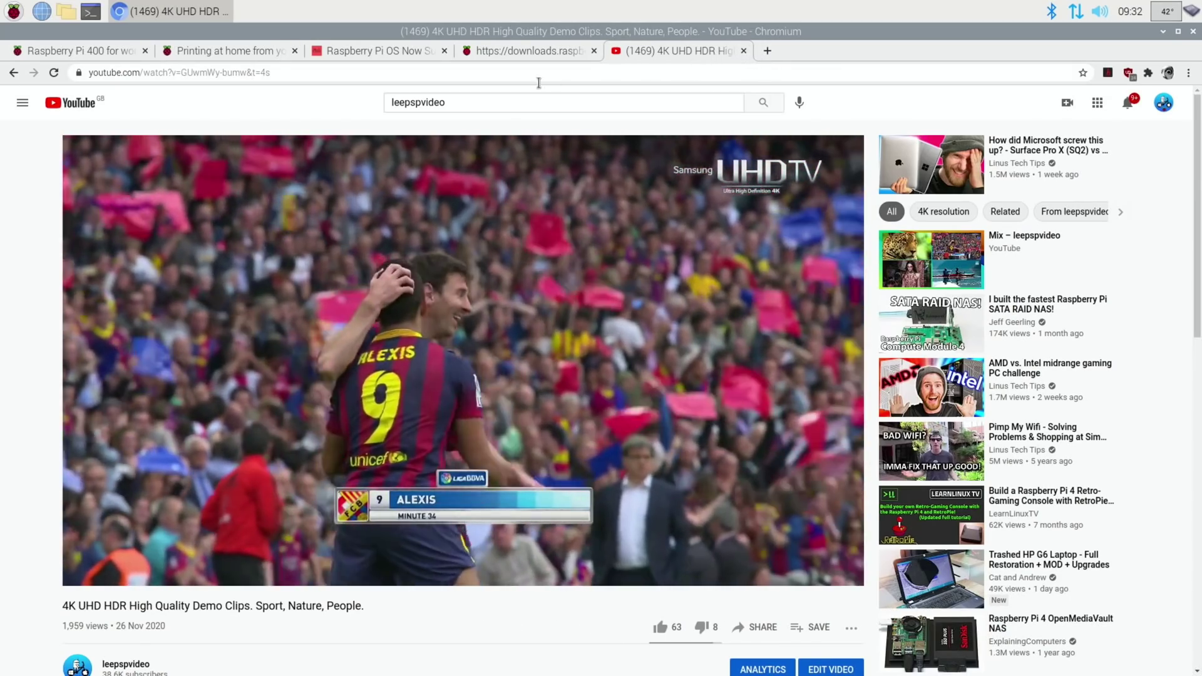
key("ctrl+shift+Tab")
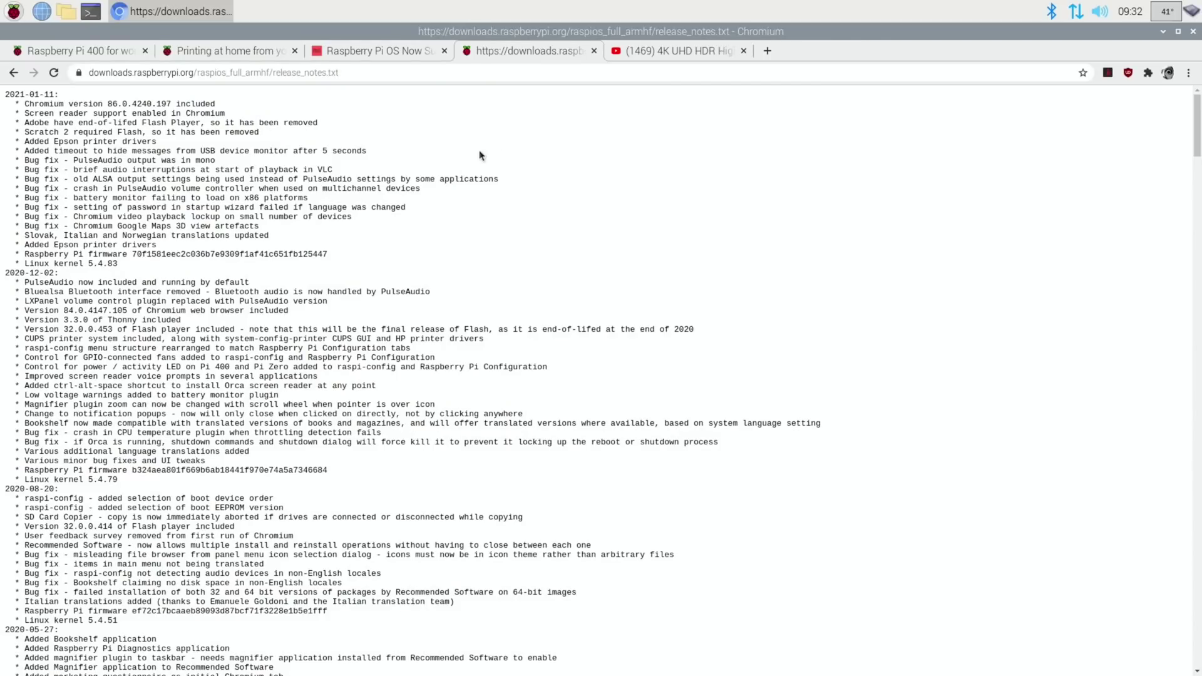
- Go to Google Maps from the address bar and search for 'new york'
left_click(641, 70)
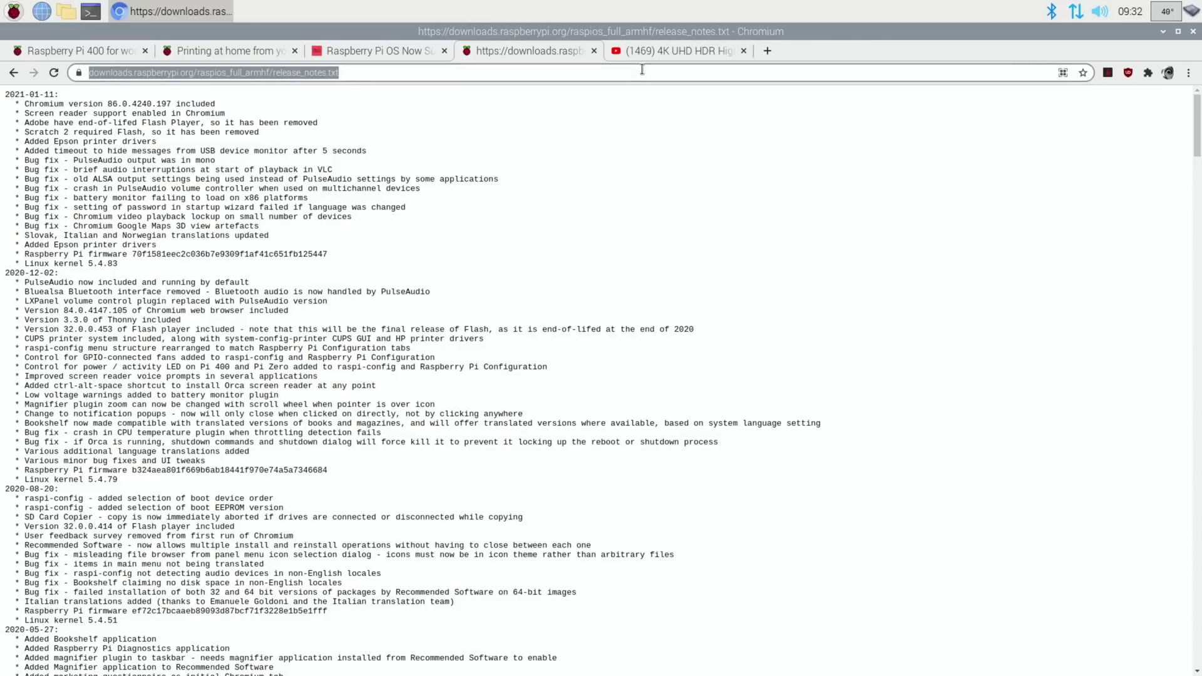
type("go")
key("Return")
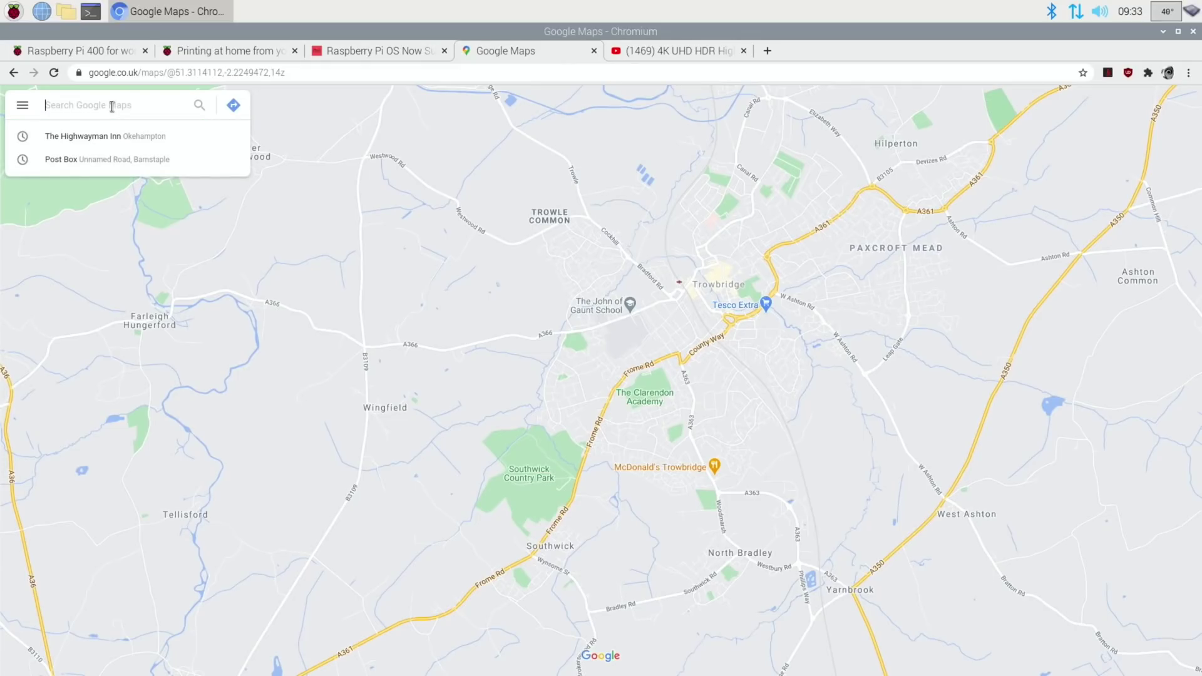
type("new york")
key("Return")
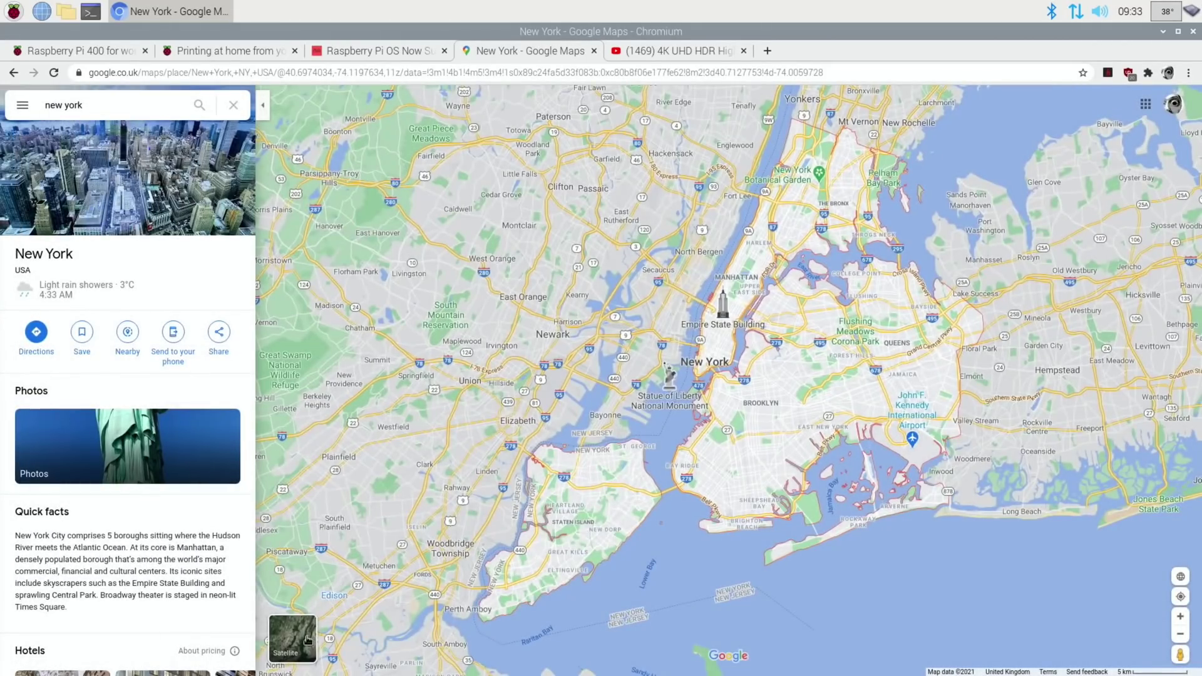
- Switch the map to Satellite and drag the pegman across the city to show Street View coverage
left_click(304, 640)
left_click_drag(1179, 654, 738, 275)
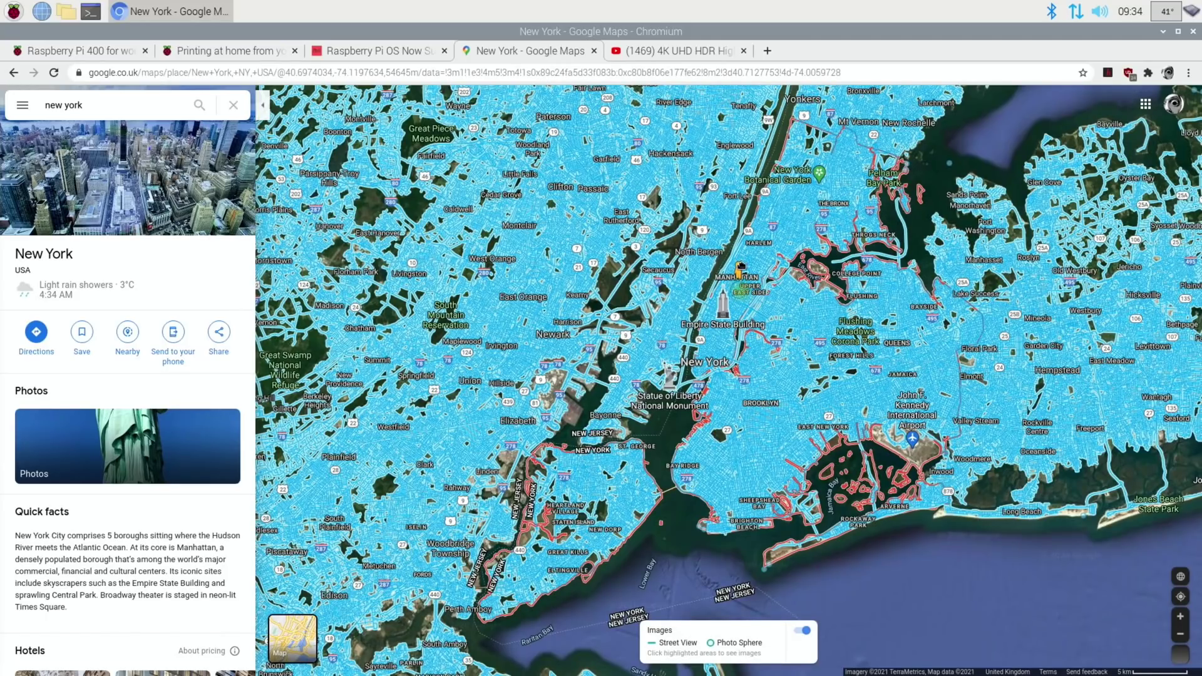
left_click_drag(787, 346, 784, 341)
- Drop into Street View at the Central Park lake and turn a full circle with the Right arrow key
left_click_drag(784, 341, 784, 342)
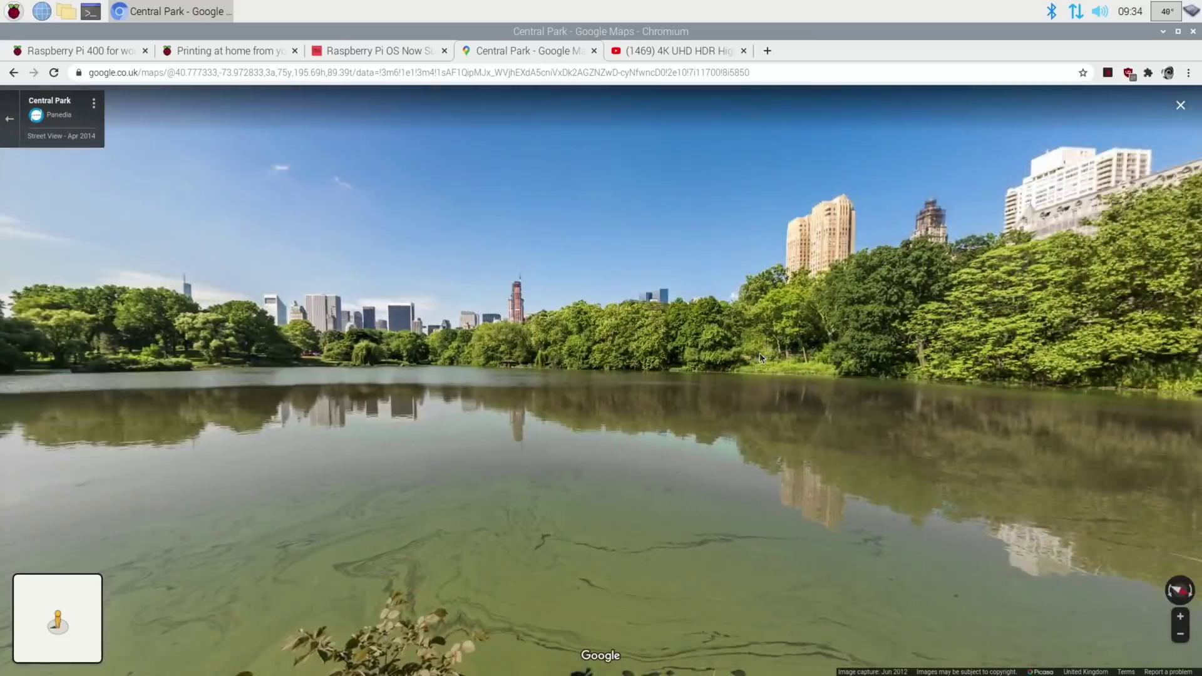
key("Right")
key("Right")
key("Right")
key("Right")
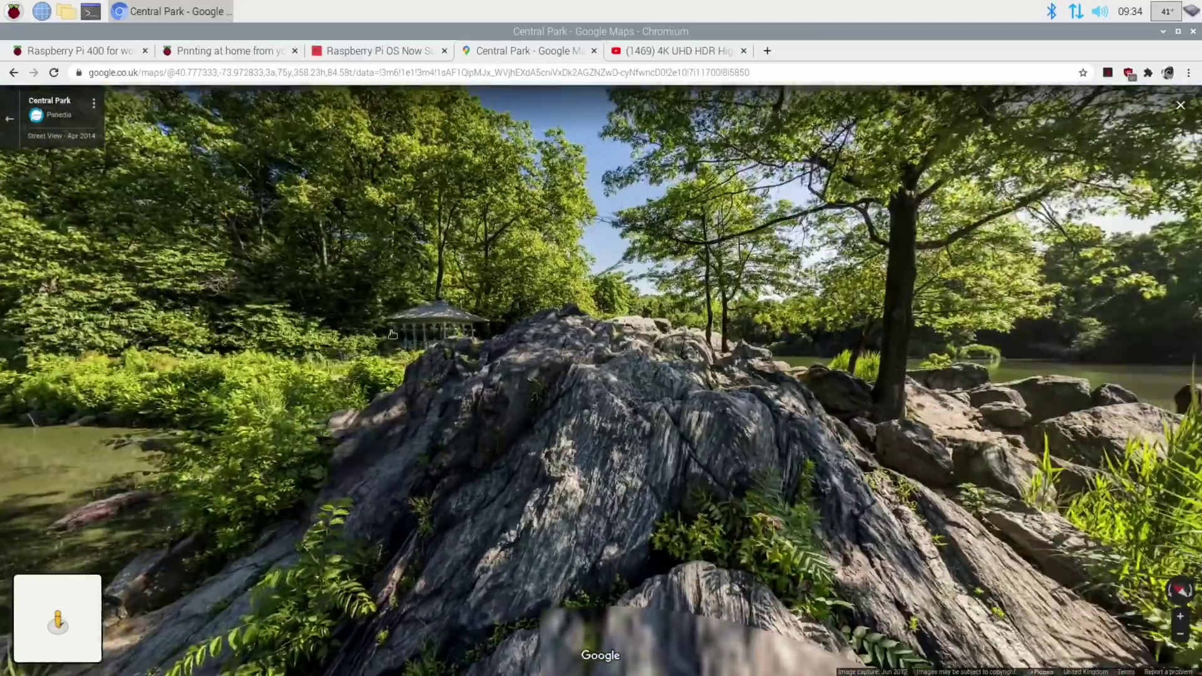
key("Right")
key("Right")
key("Right")
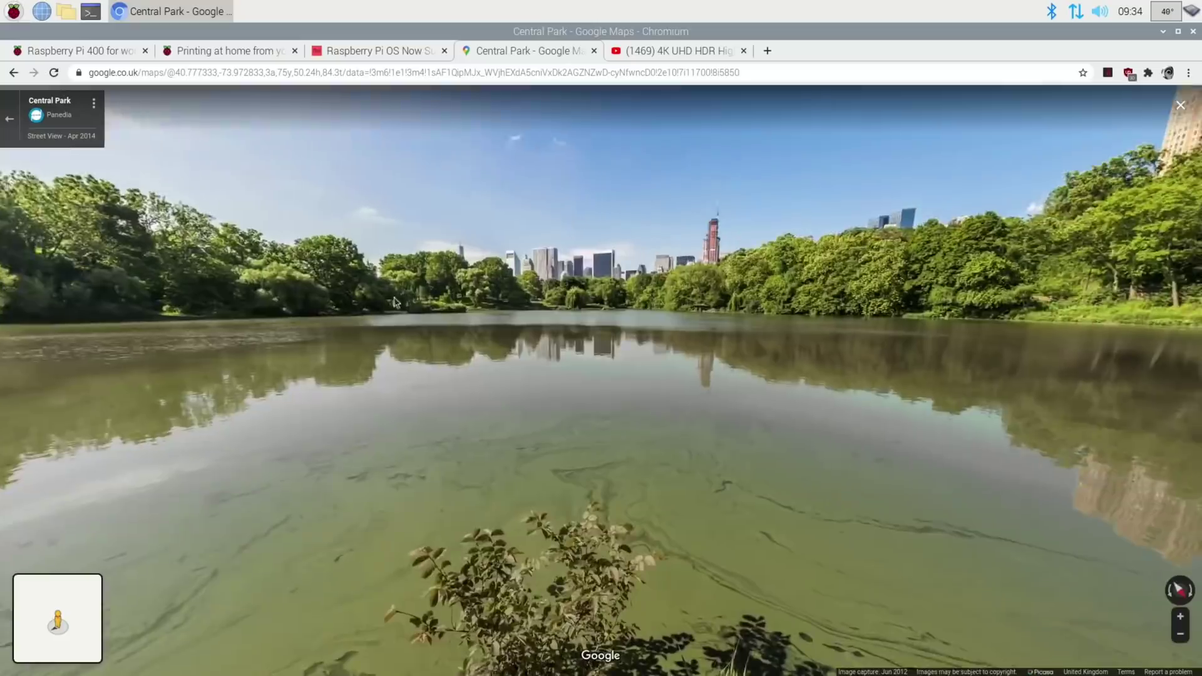
key("Right")
key("Right")
key("Right")
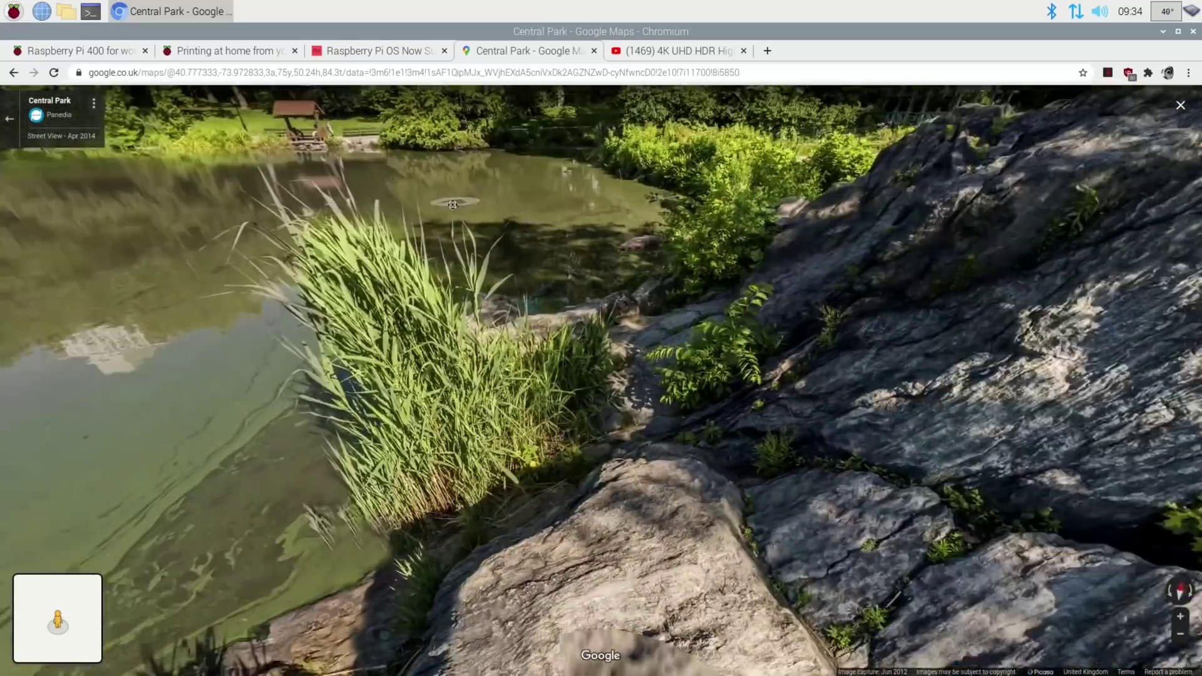
key("Right")
key("Right")
key("Right")
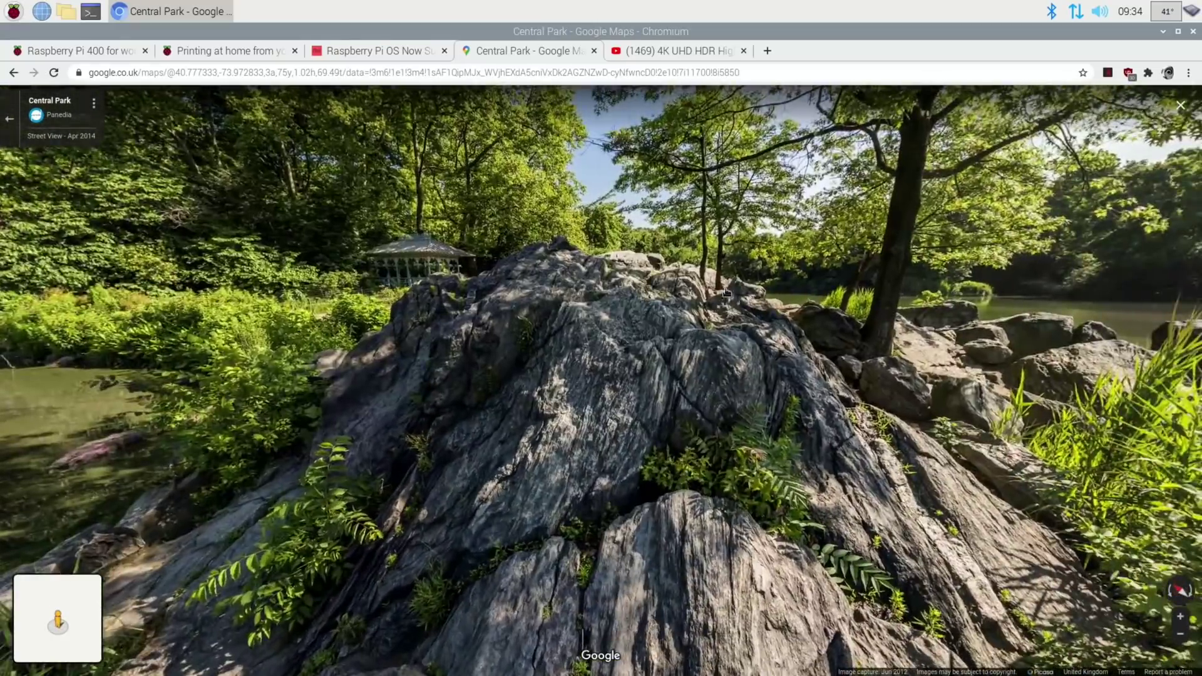
key("Right")
key("Right")
key("Right")
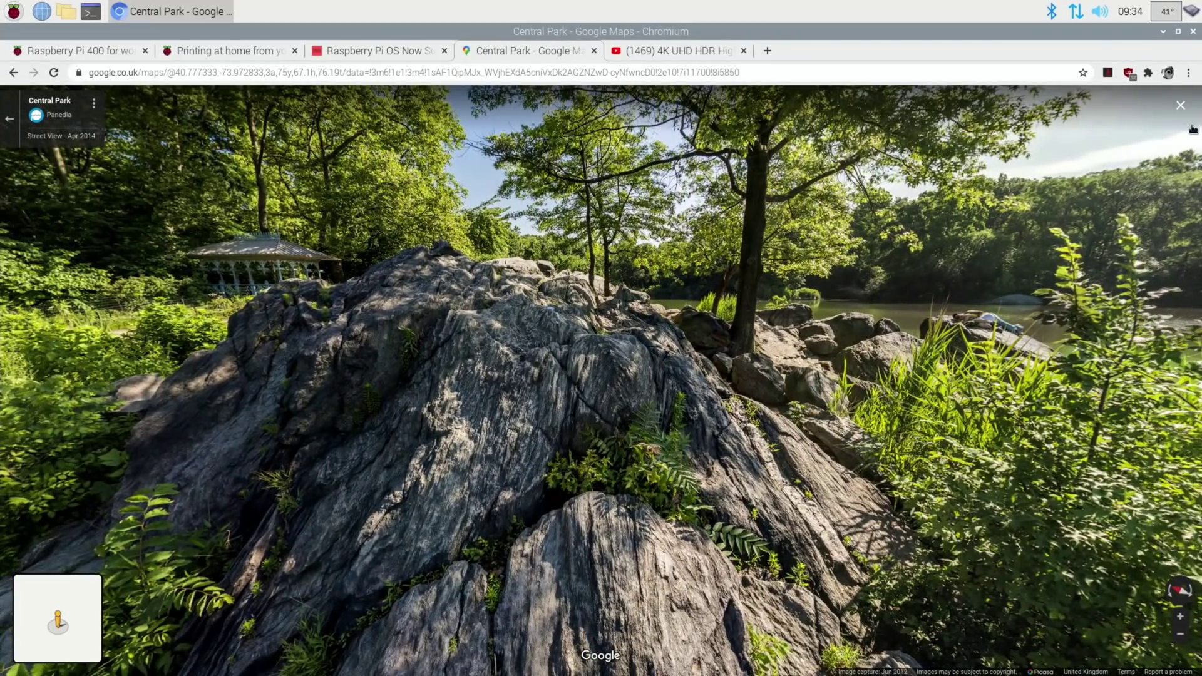
- Exit Street View, turn on 3D globe view, zoom in three levels and pan to Central Park
left_click(1180, 107)
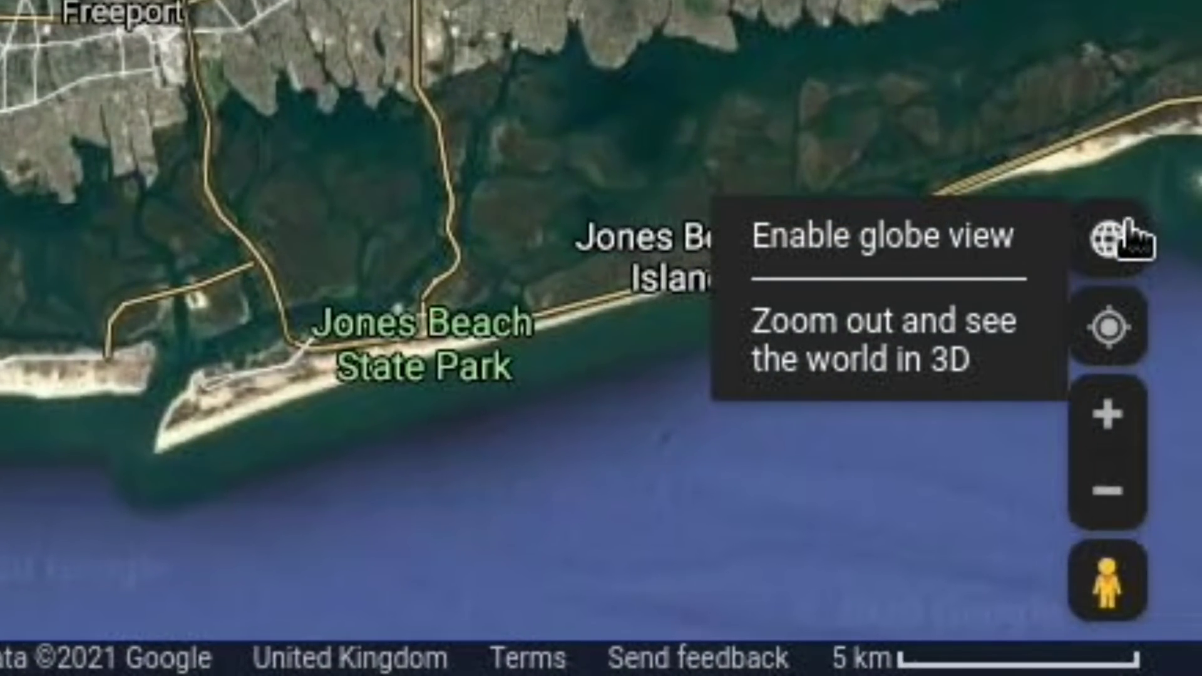
left_click(1130, 238)
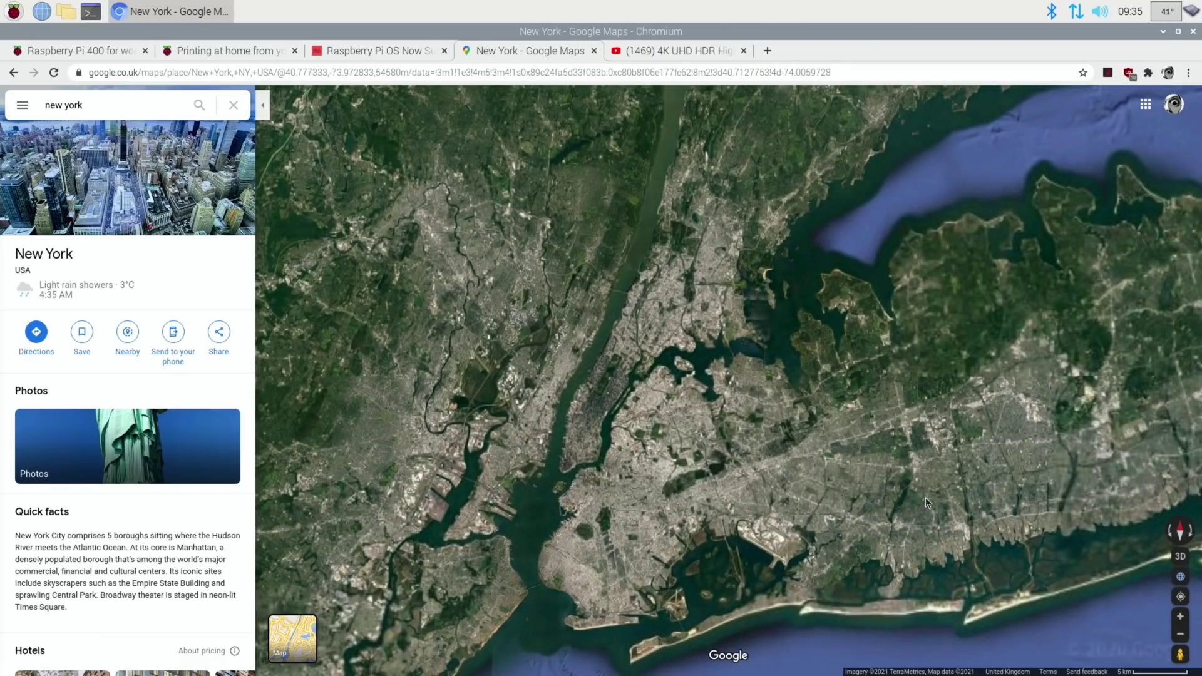
left_click(1180, 615)
left_click(1181, 616)
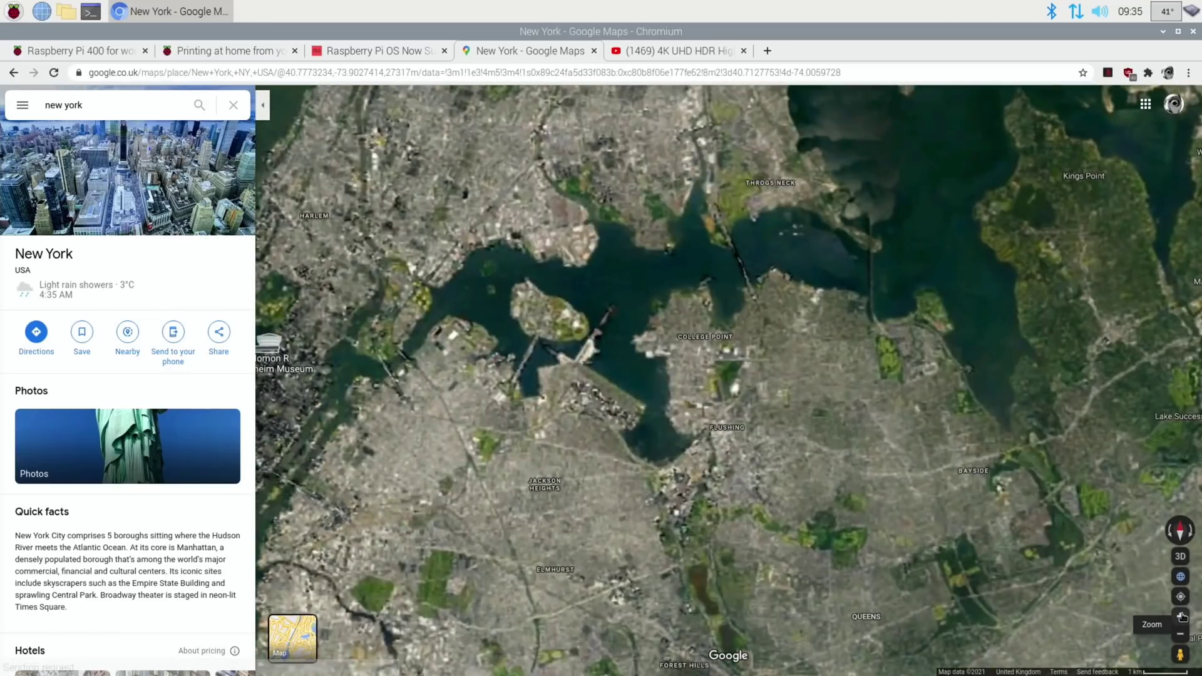
left_click(1181, 616)
left_click_drag(379, 110, 799, 331)
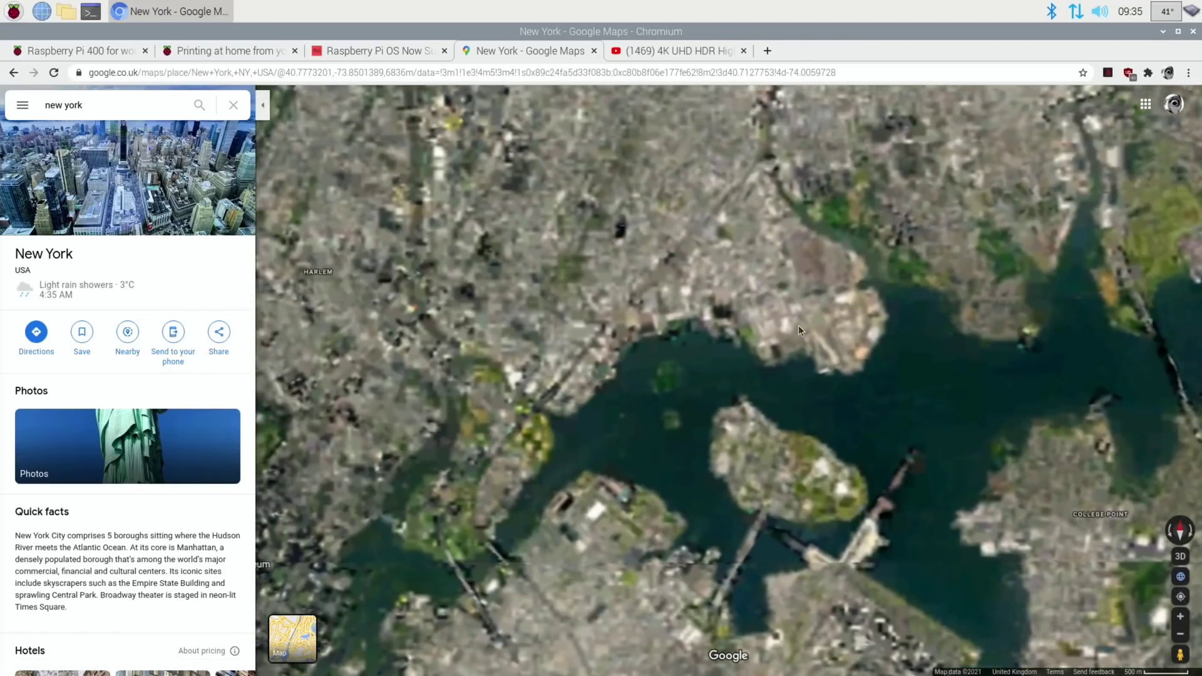
left_click_drag(534, 105, 699, 269)
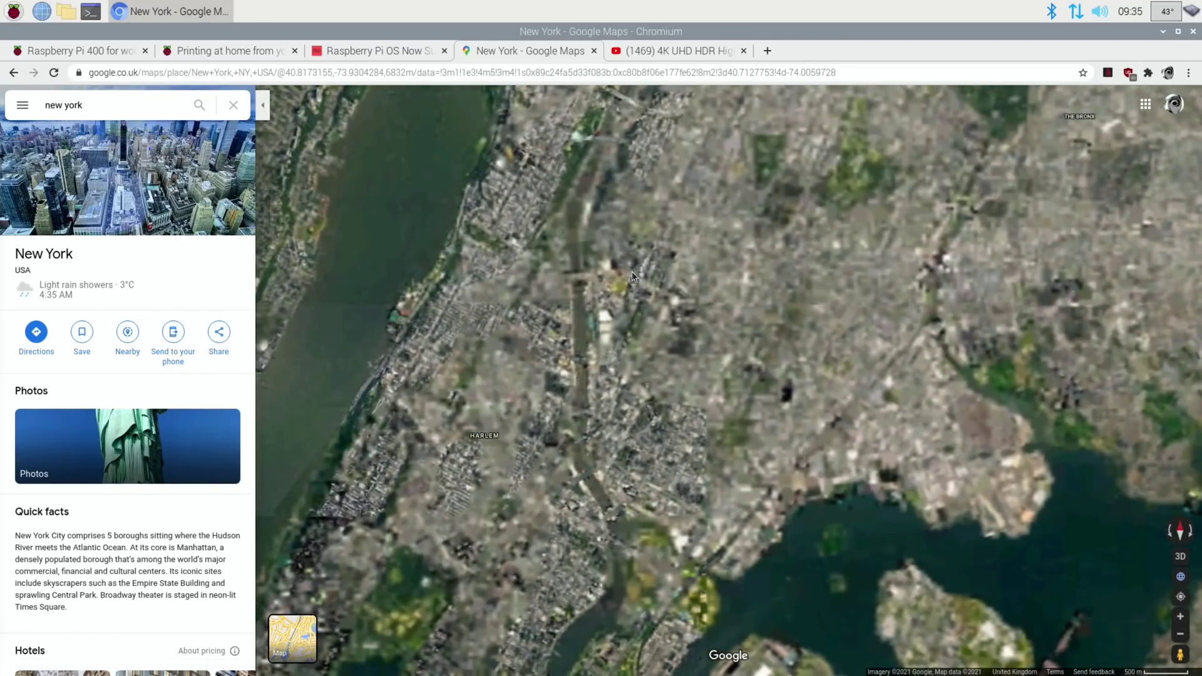
left_click_drag(647, 298, 657, 363)
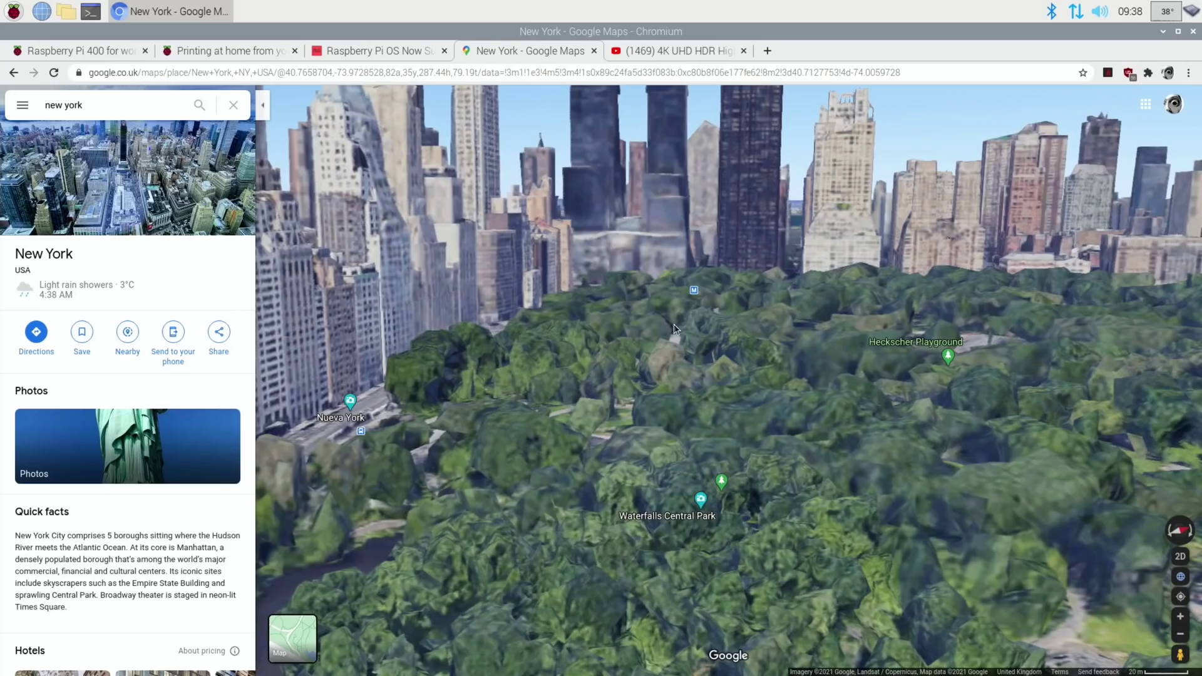
- Orbit the 3D view around Central Park so the neighbouring skyscrapers appear beside it
left_click_drag(653, 318, 834, 311)
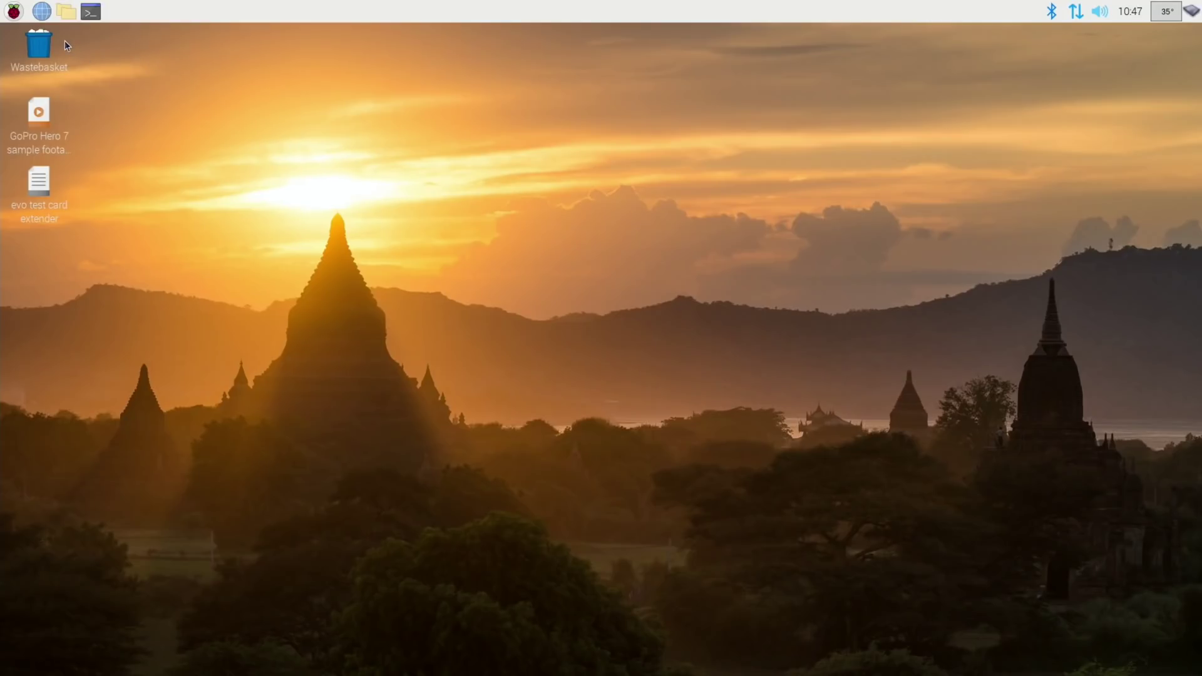
- Launch Screen Configuration from Preferences, switch HDMI-1 to 1280x720 and apply it
left_click(14, 11)
mouse_move(61, 208)
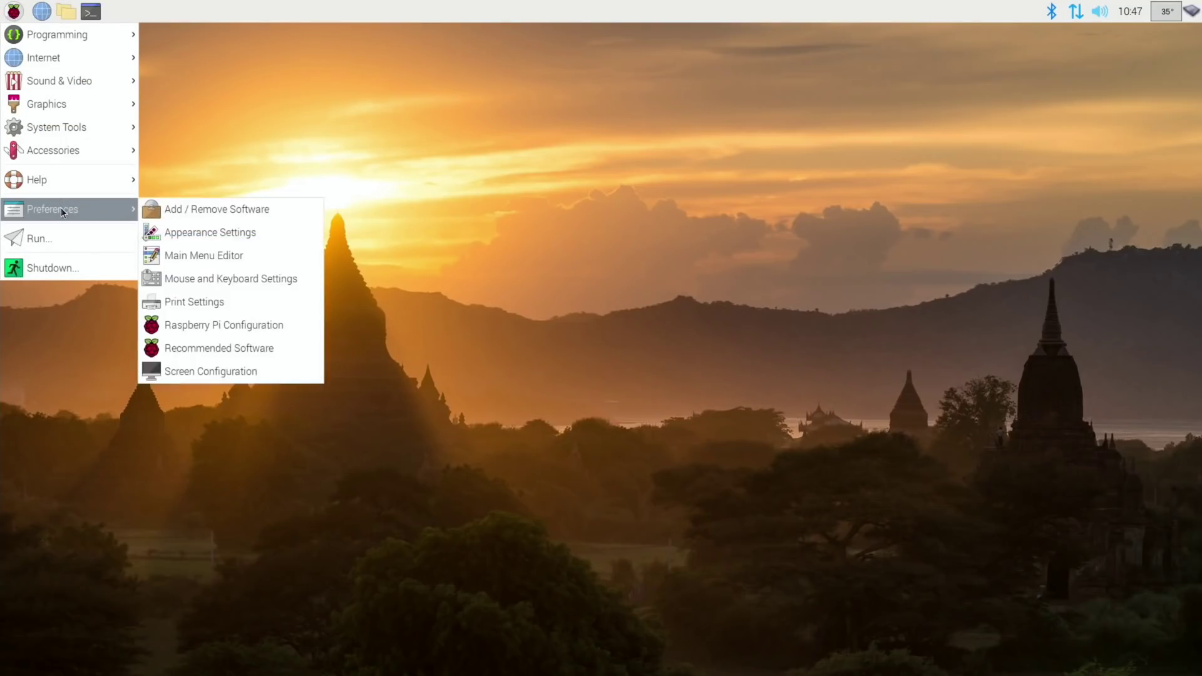
left_click(229, 372)
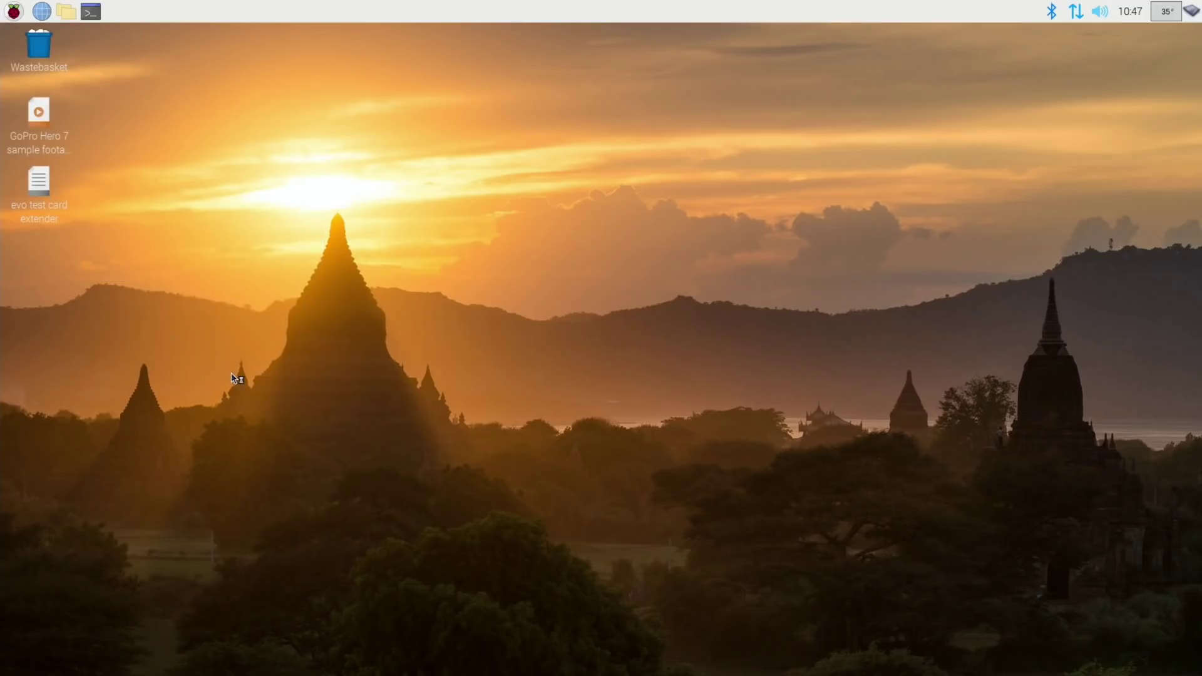
left_click(278, 86)
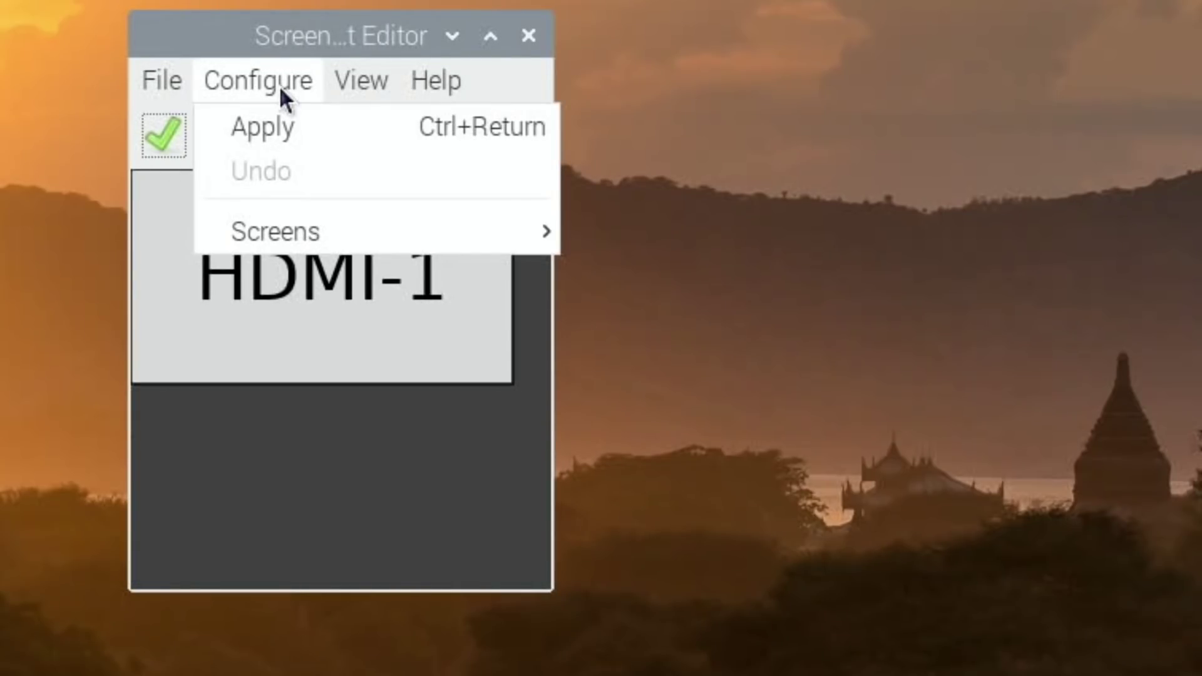
mouse_move(537, 244)
mouse_move(625, 241)
mouse_move(845, 238)
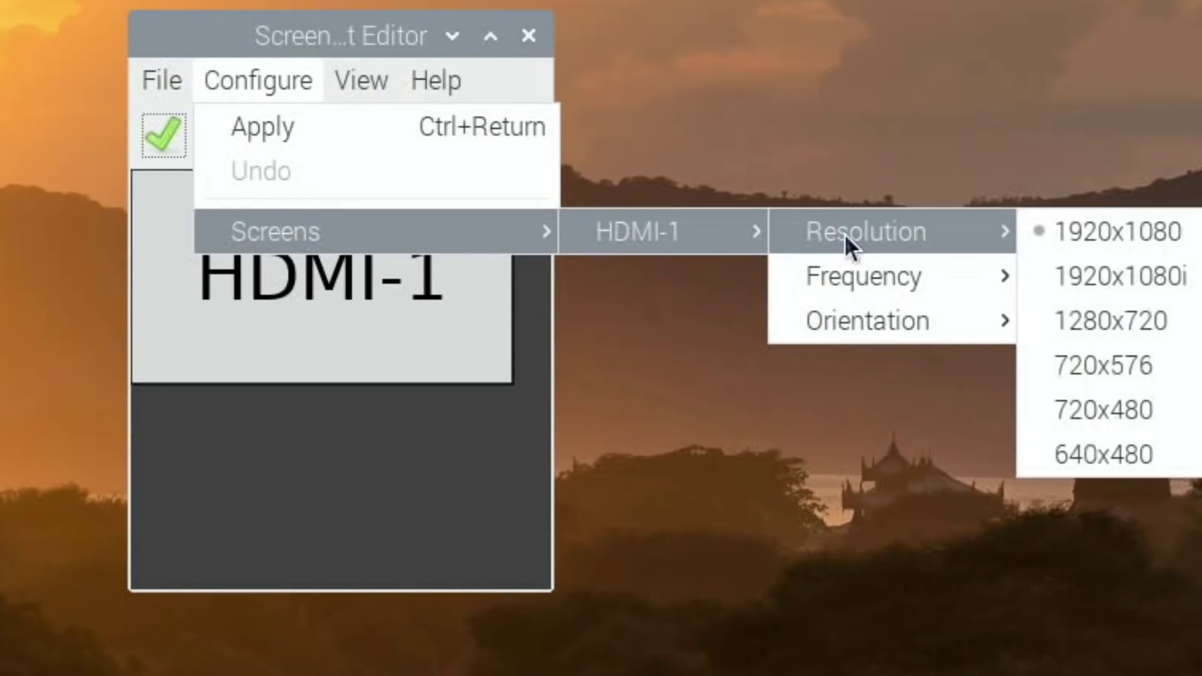
left_click(1140, 319)
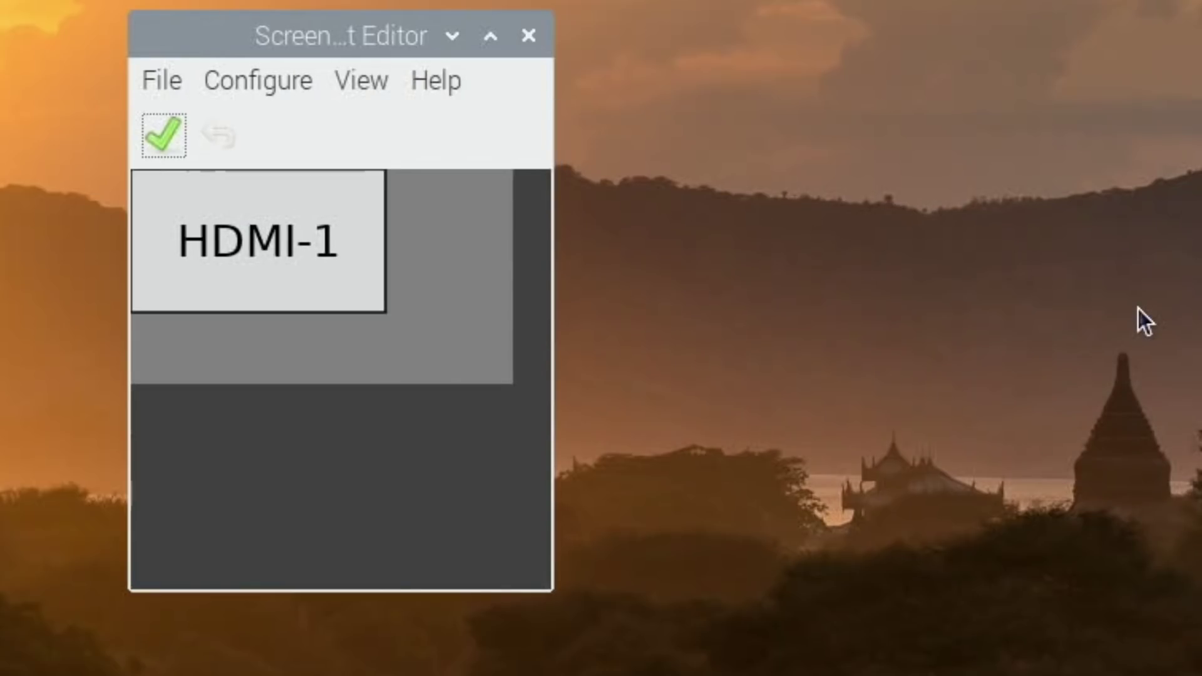
left_click(172, 148)
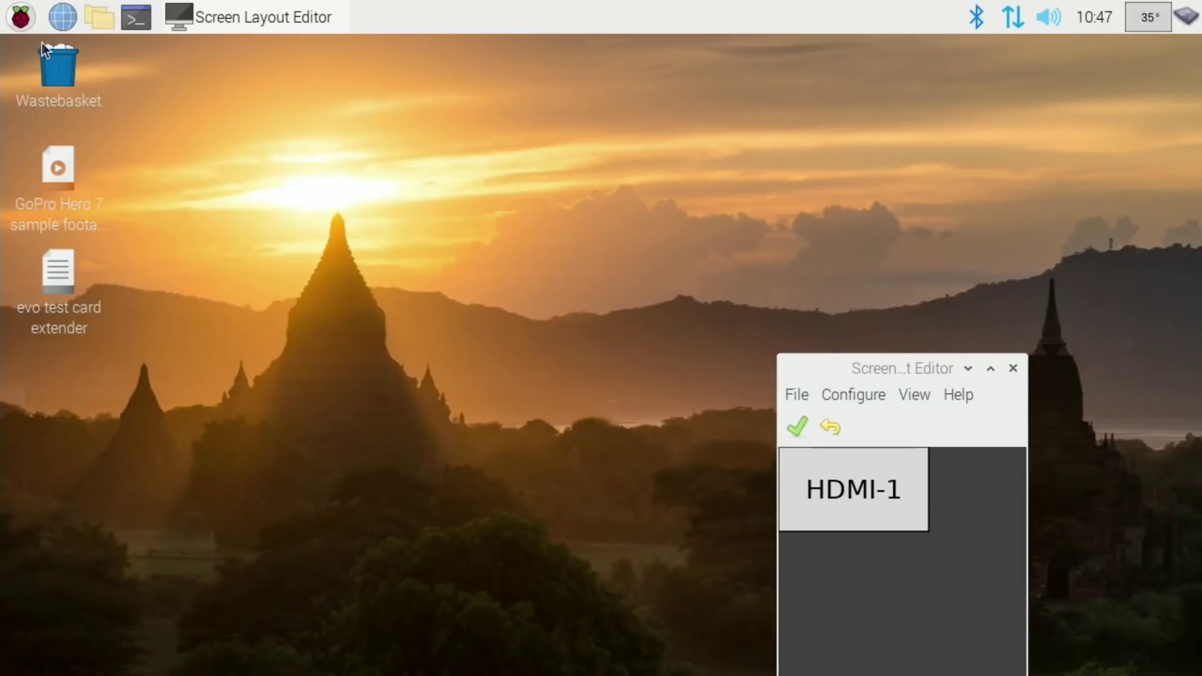
- Close the Screen Layout Editor and rotate the 3D London map toward Parliament Square
left_click(1014, 368)
left_click(1014, 369)
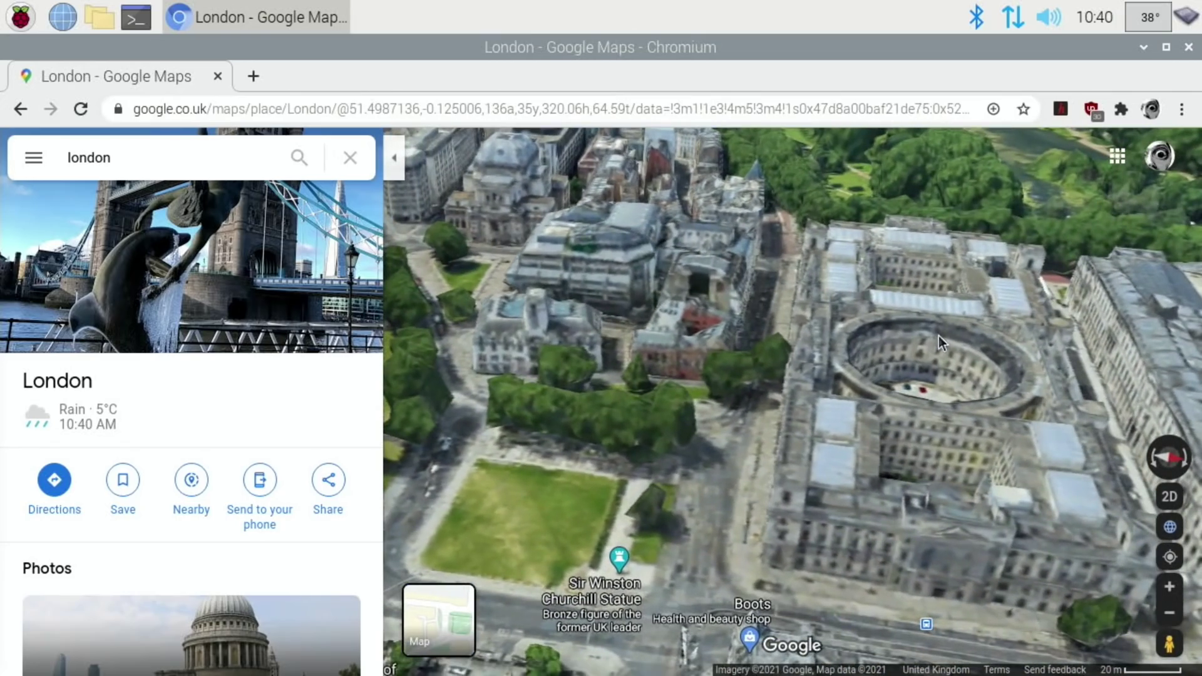
left_click_drag(938, 342, 785, 260)
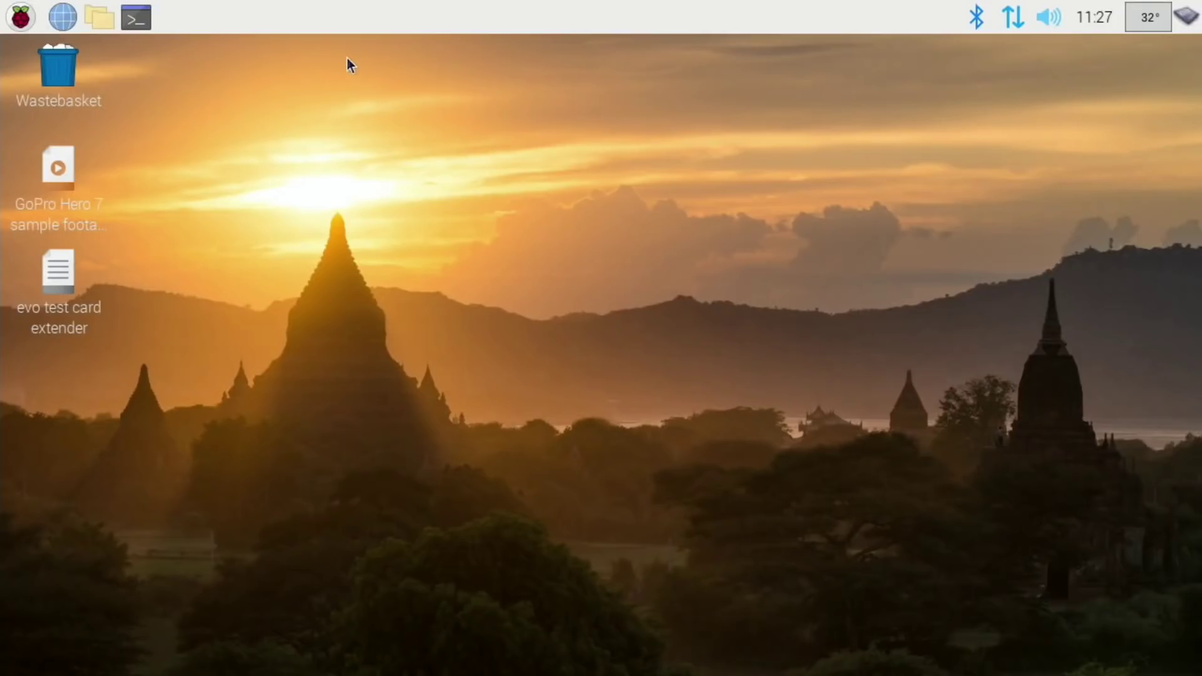
- Launch Print Settings from the Preferences menu to list the HP_ENVY_5000_series printer
left_click(19, 17)
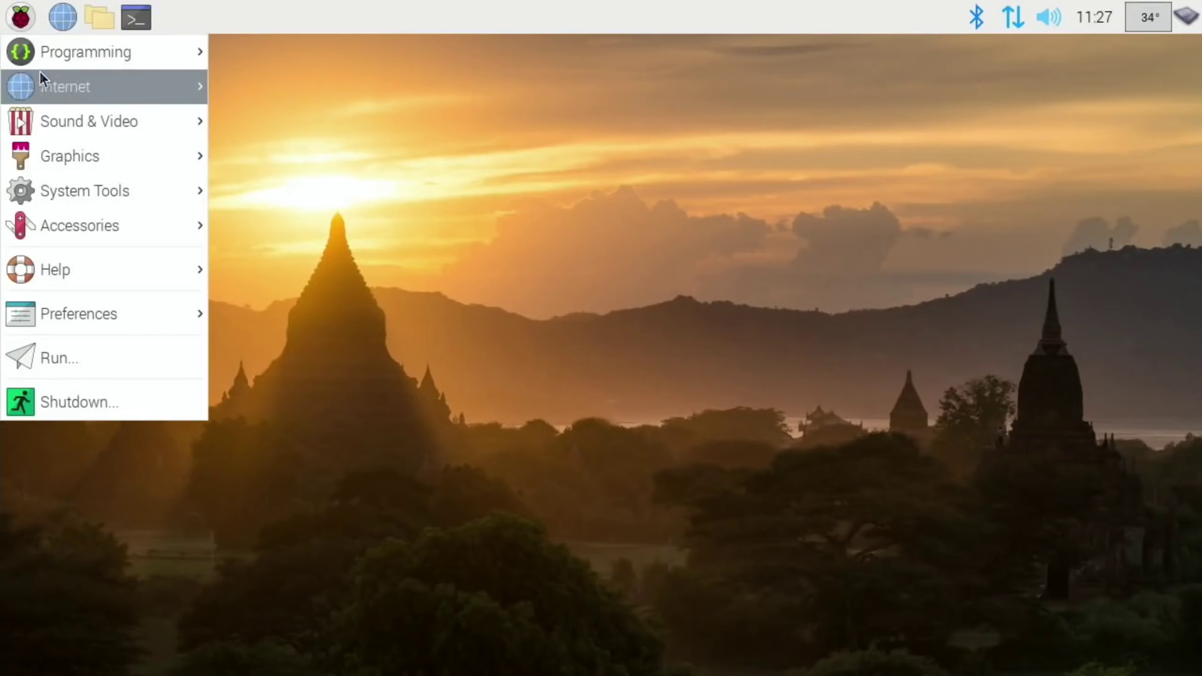
mouse_move(67, 309)
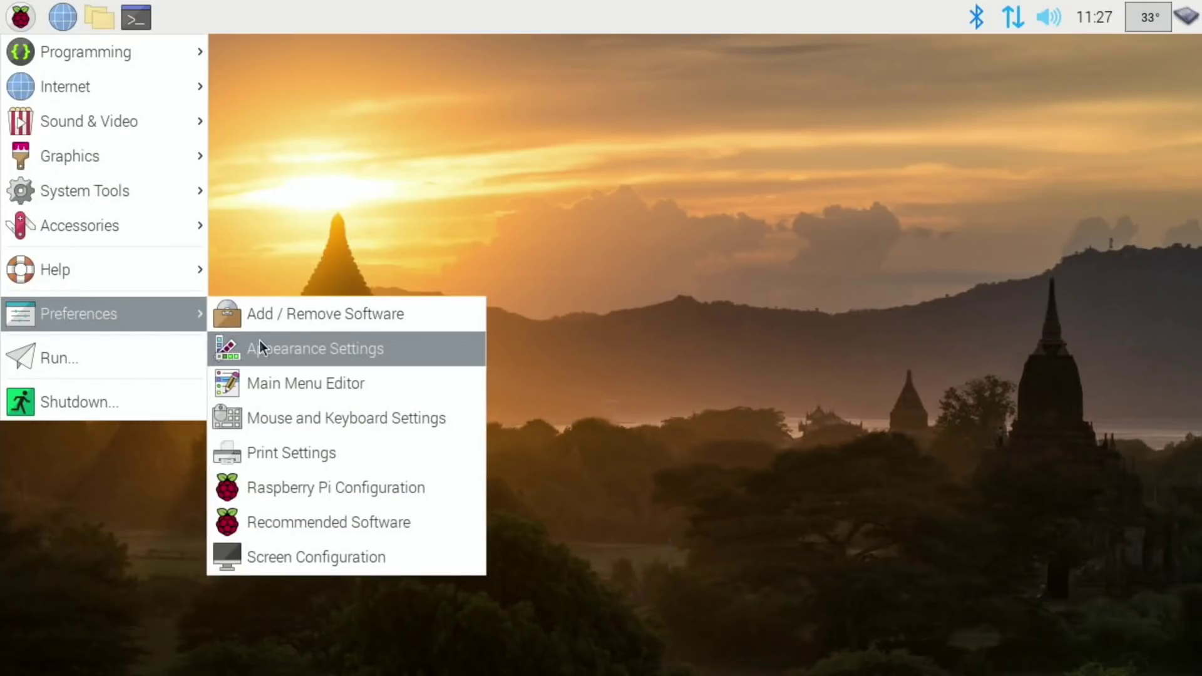
left_click(304, 456)
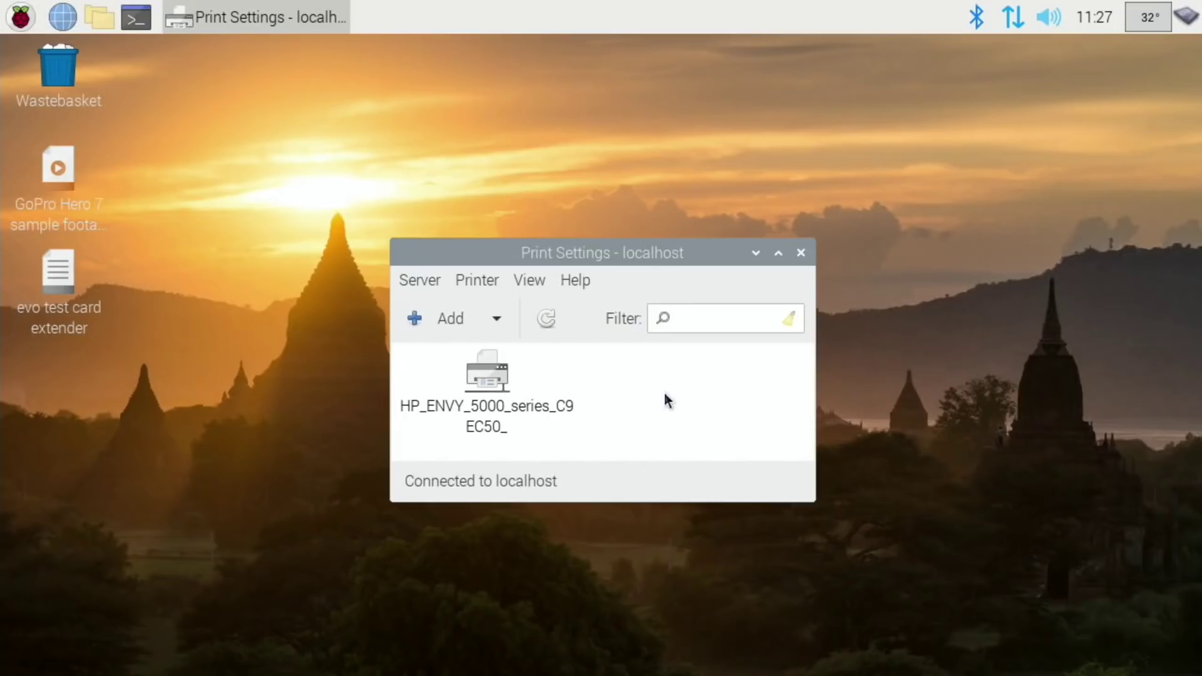
- Close the Print Settings window
left_click(800, 253)
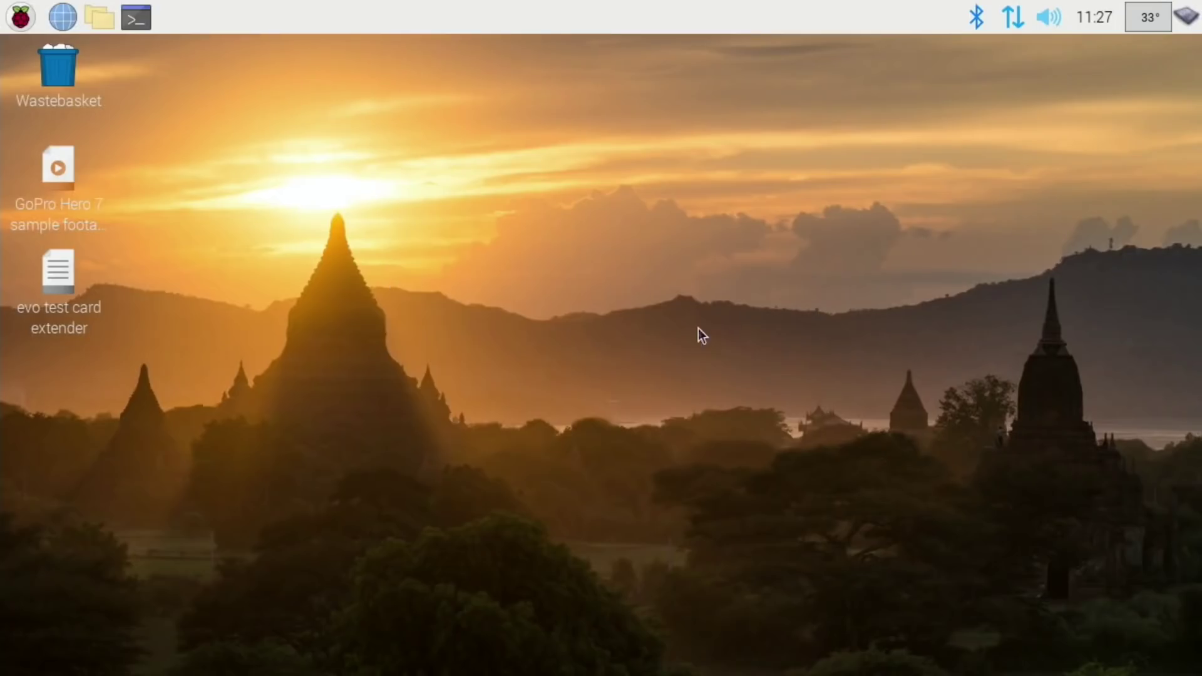